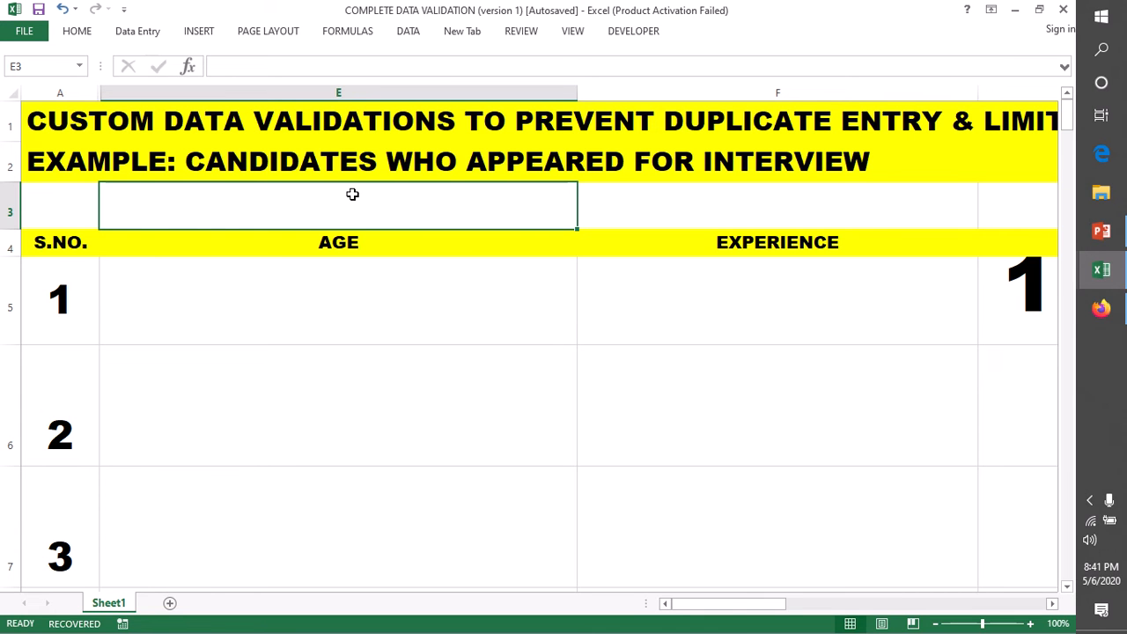
- Add data validation to the Age cells E5:E8 that allows only whole numbers between 22 and 35
{"action": "left_click", "coordinate": [382, 309]}
{"action": "left_click_drag", "start_coordinate": [370, 307], "coordinate": [188, 552]}
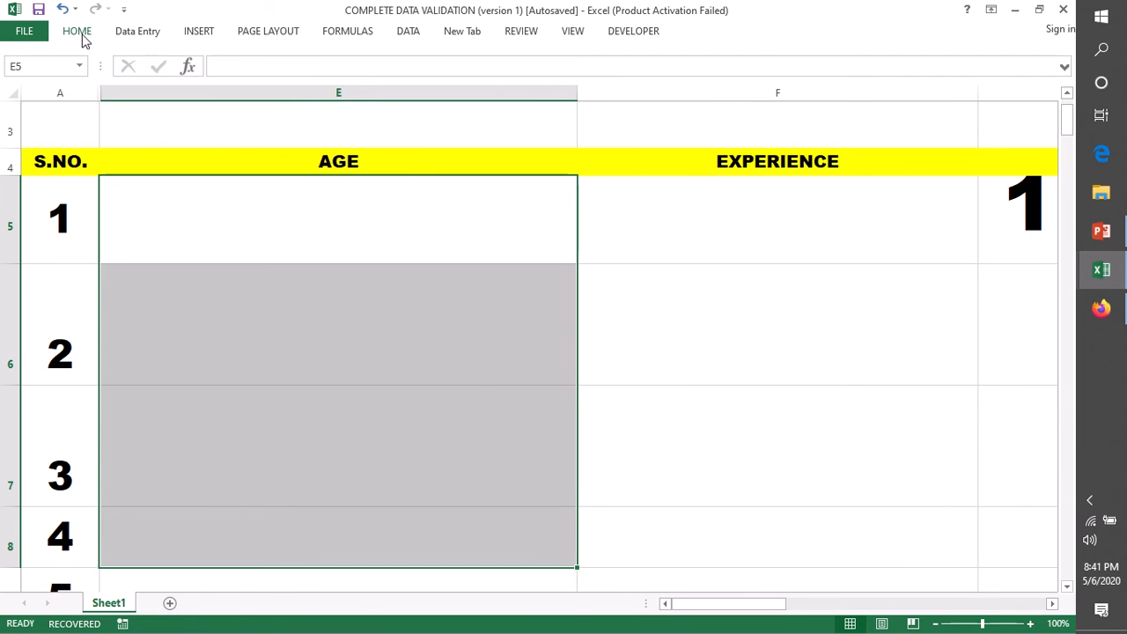
{"action": "left_click", "coordinate": [409, 35]}
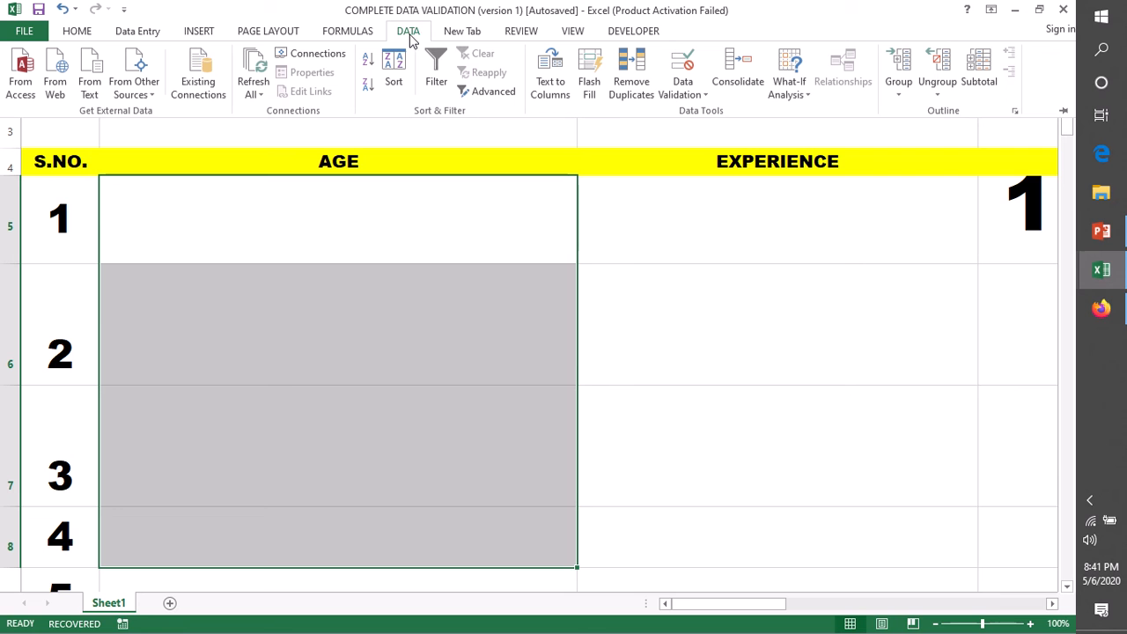
{"action": "left_click", "coordinate": [688, 97]}
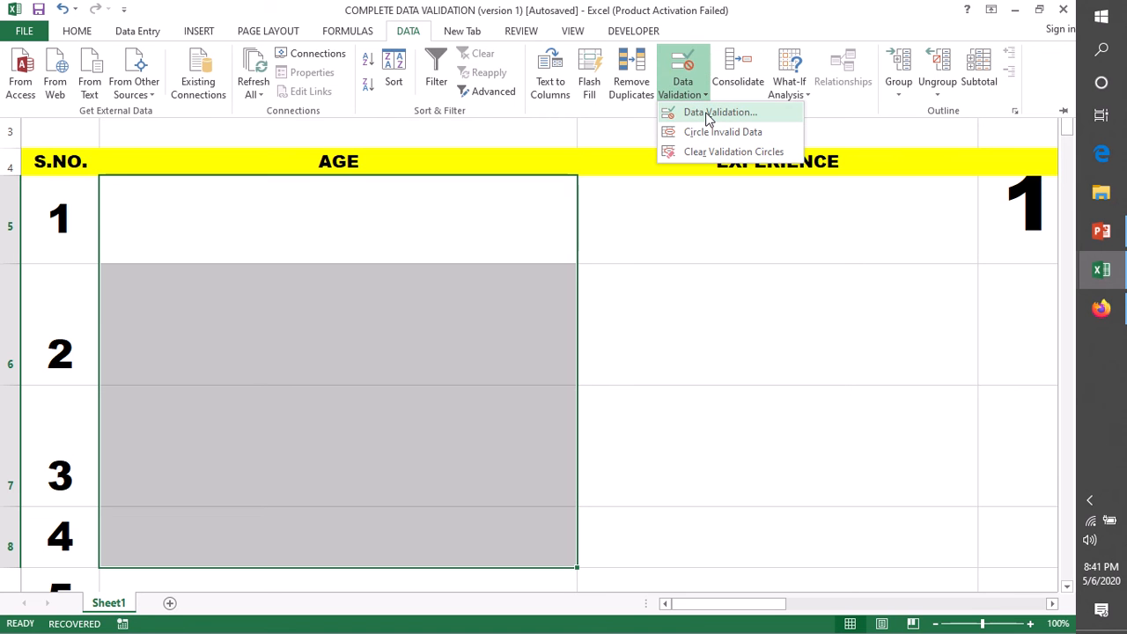
{"action": "left_click", "coordinate": [416, 220]}
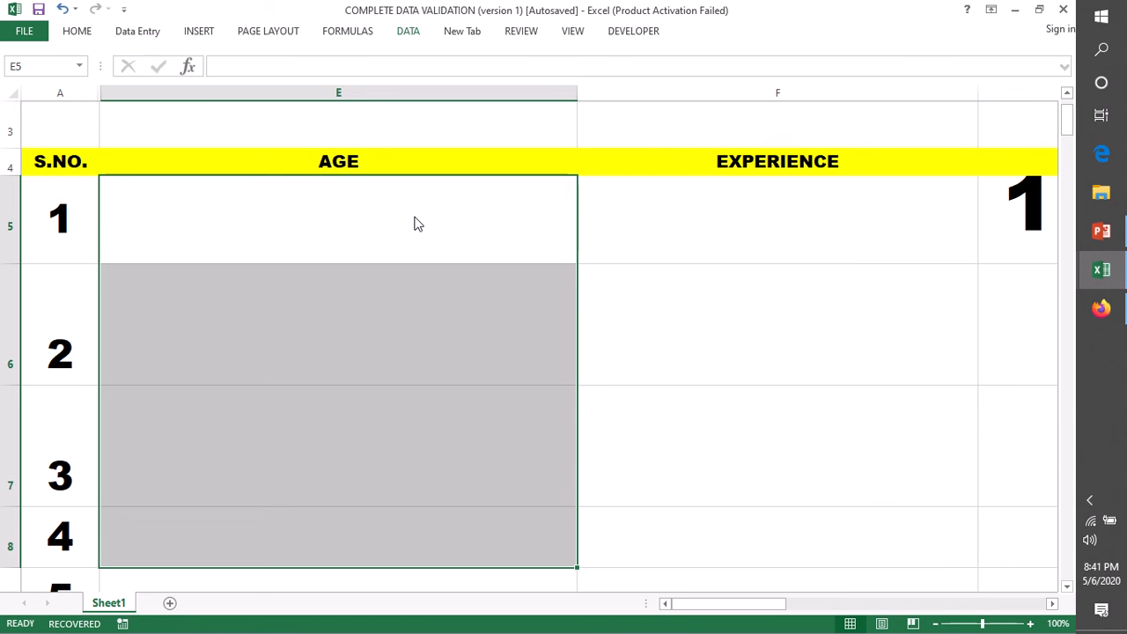
{"action": "left_click", "coordinate": [587, 309]}
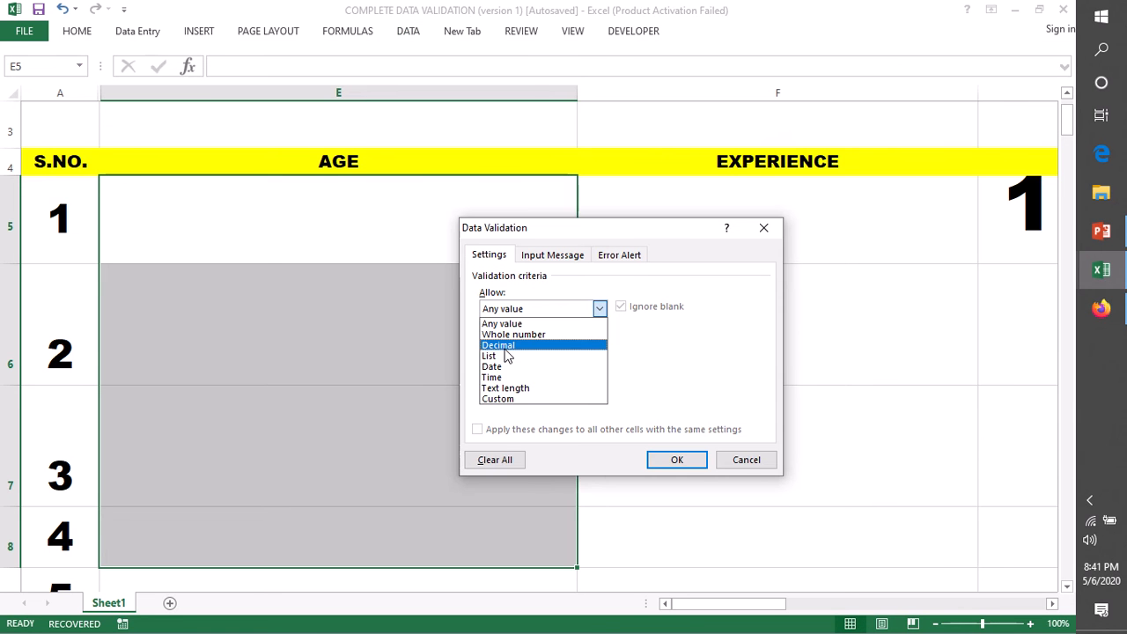
{"action": "left_click", "coordinate": [513, 335]}
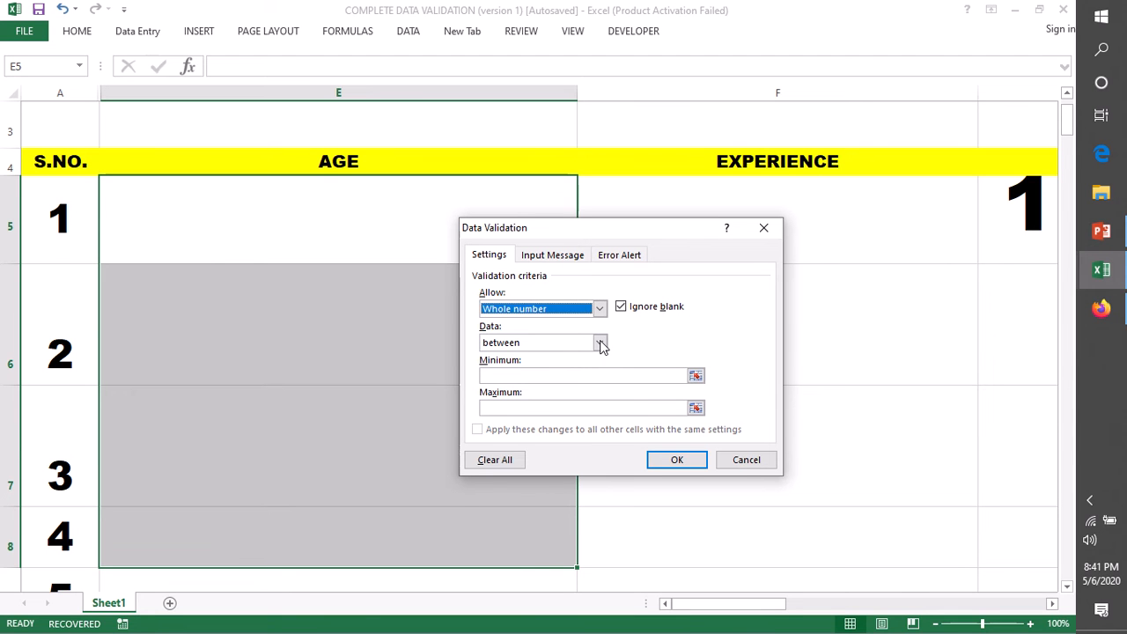
{"action": "left_click", "coordinate": [497, 380]}
{"action": "type", "text": "22"}
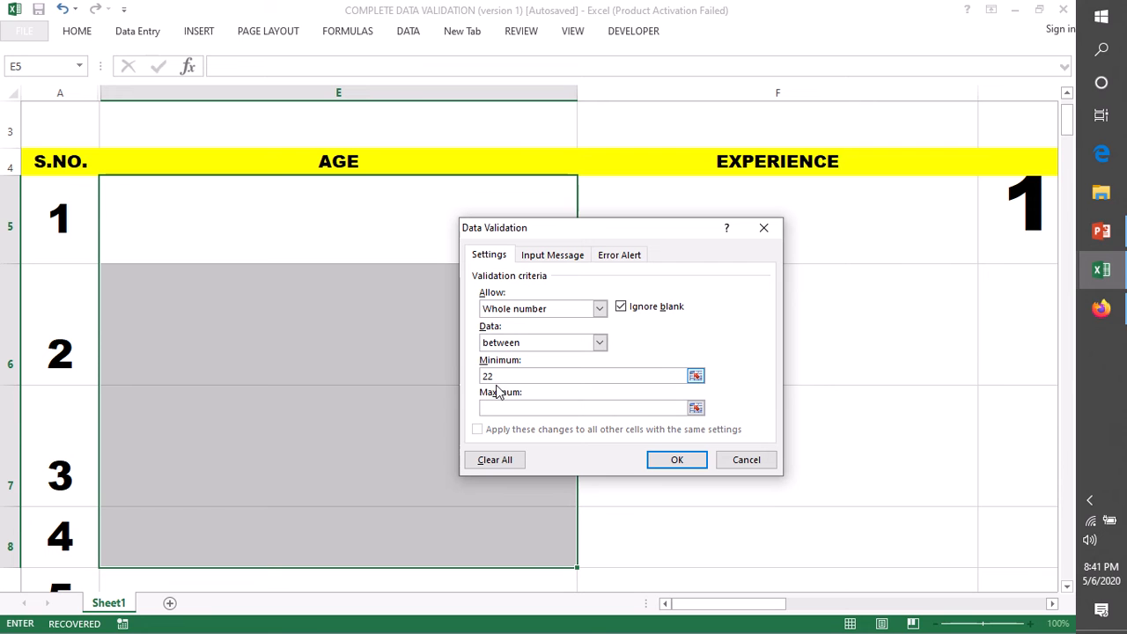
{"action": "left_click", "coordinate": [490, 411]}
{"action": "type", "text": "35"}
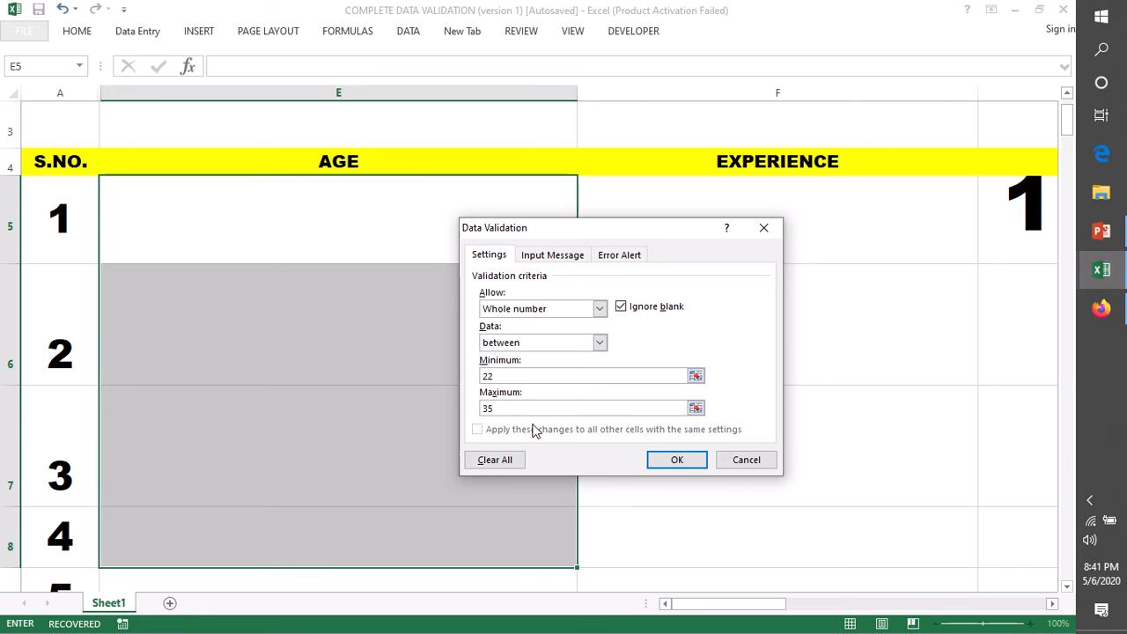
{"action": "left_click", "coordinate": [676, 459]}
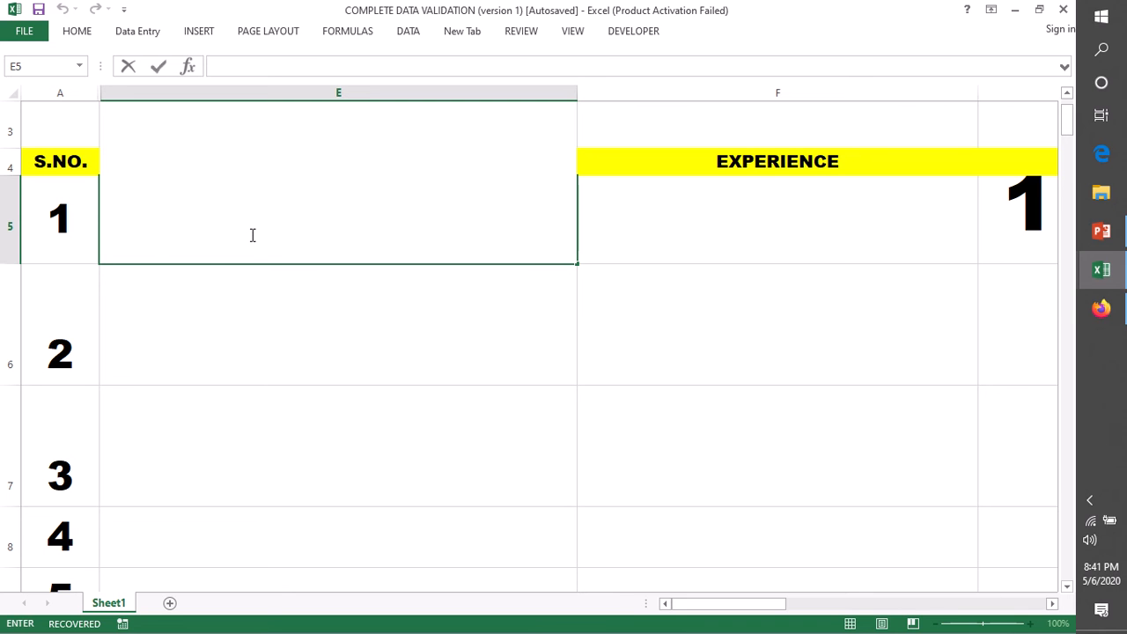
- Test the age validation's lower limit by trying to enter 21 in cell E5
{"action": "type", "text": "23"}
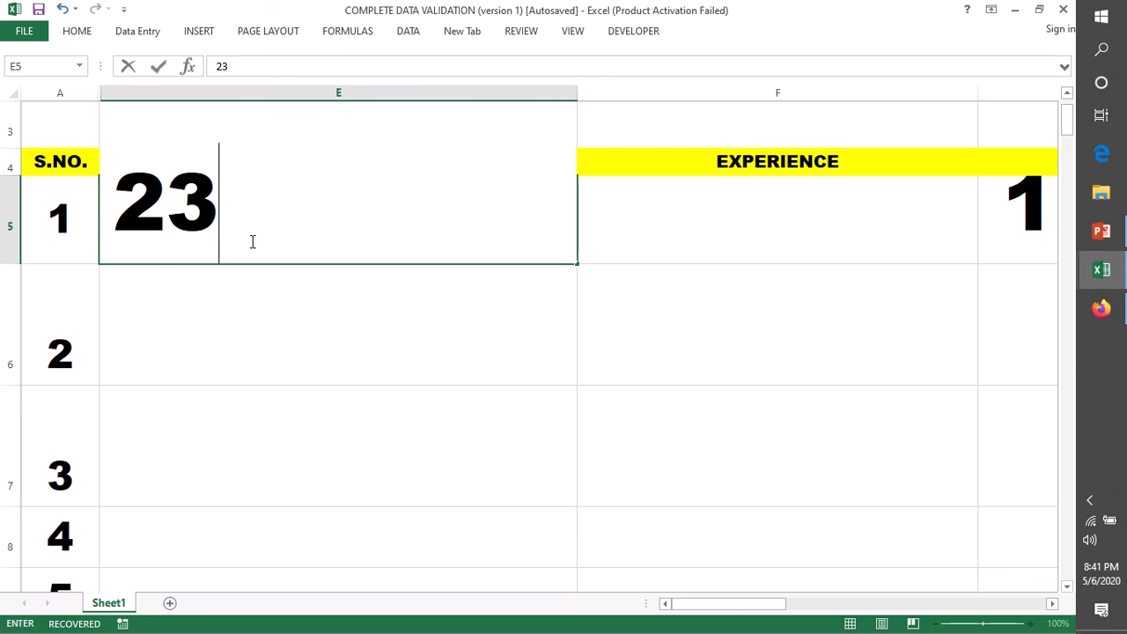
{"action": "key", "text": "BackSpace"}
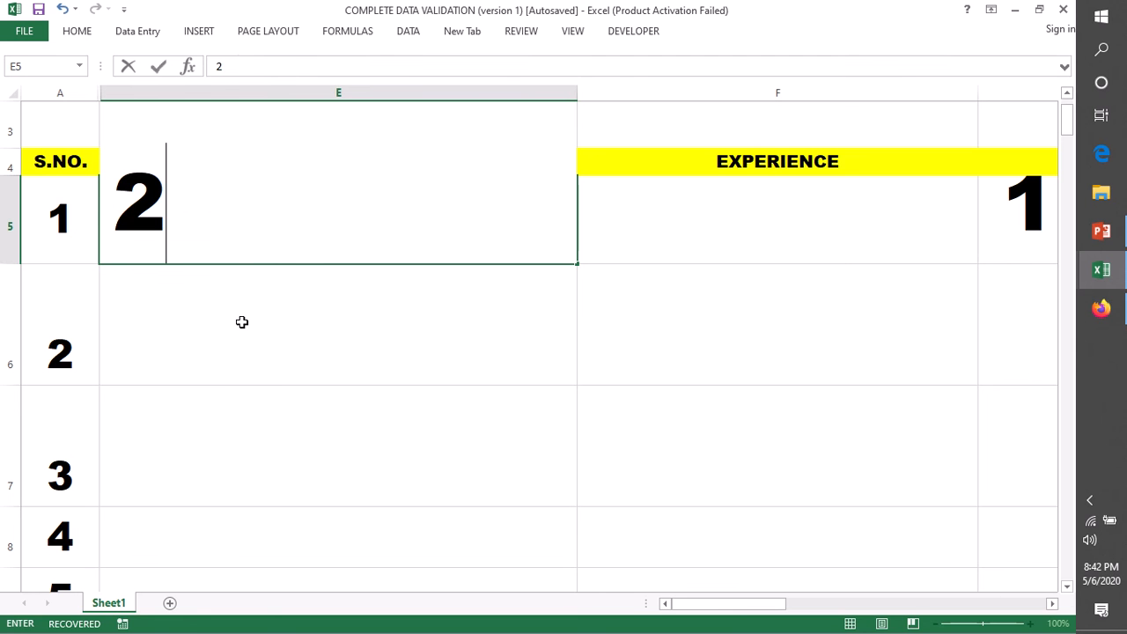
{"action": "type", "text": "1"}
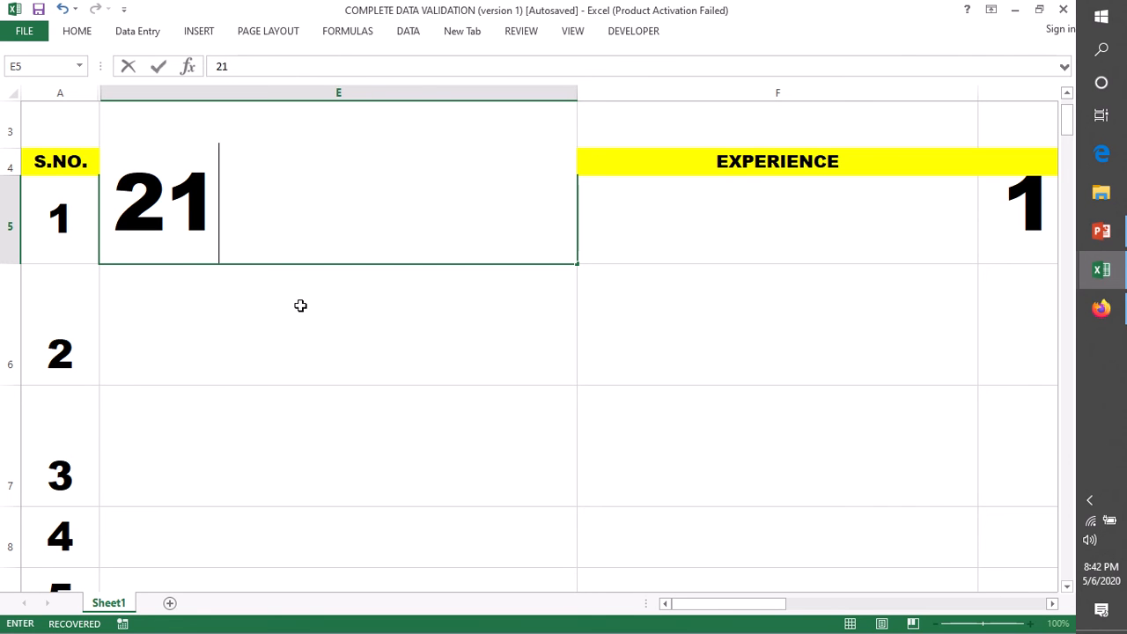
{"action": "key", "text": "Return"}
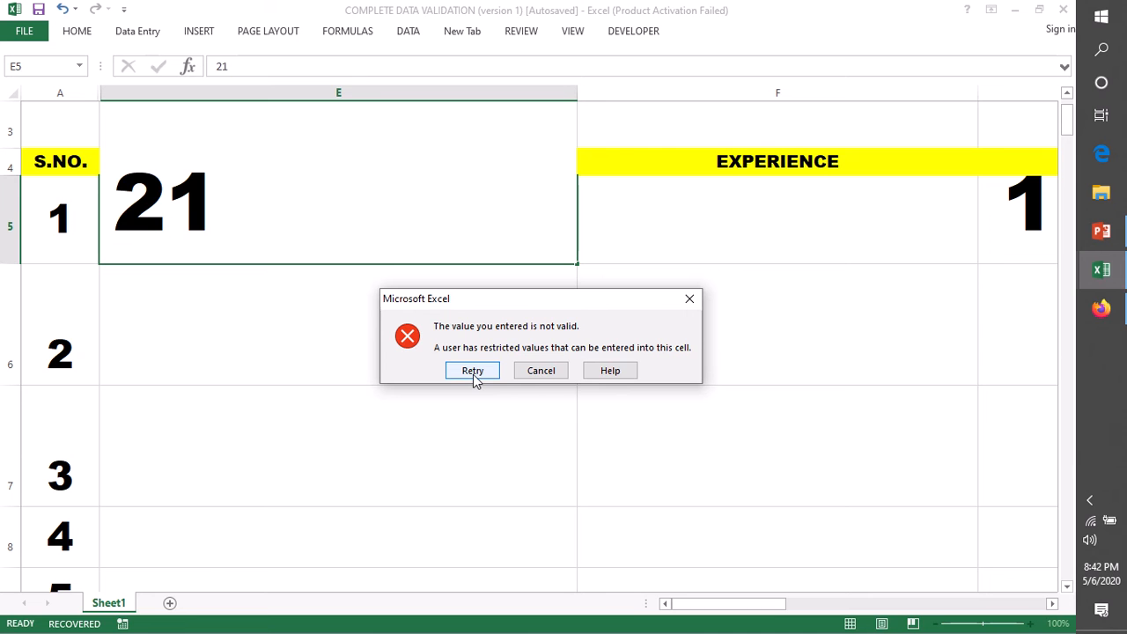
{"action": "left_click", "coordinate": [473, 370]}
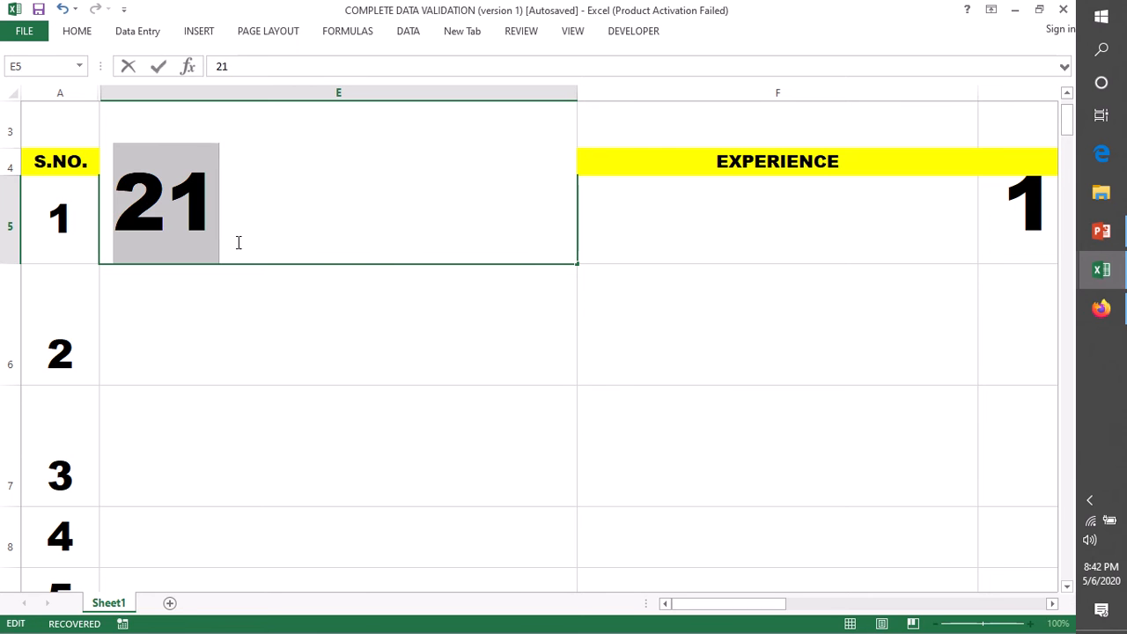
- Test the age validation's upper limit by trying to enter 36 in cell E5
{"action": "key", "text": "BackSpace"}
{"action": "type", "text": "36"}
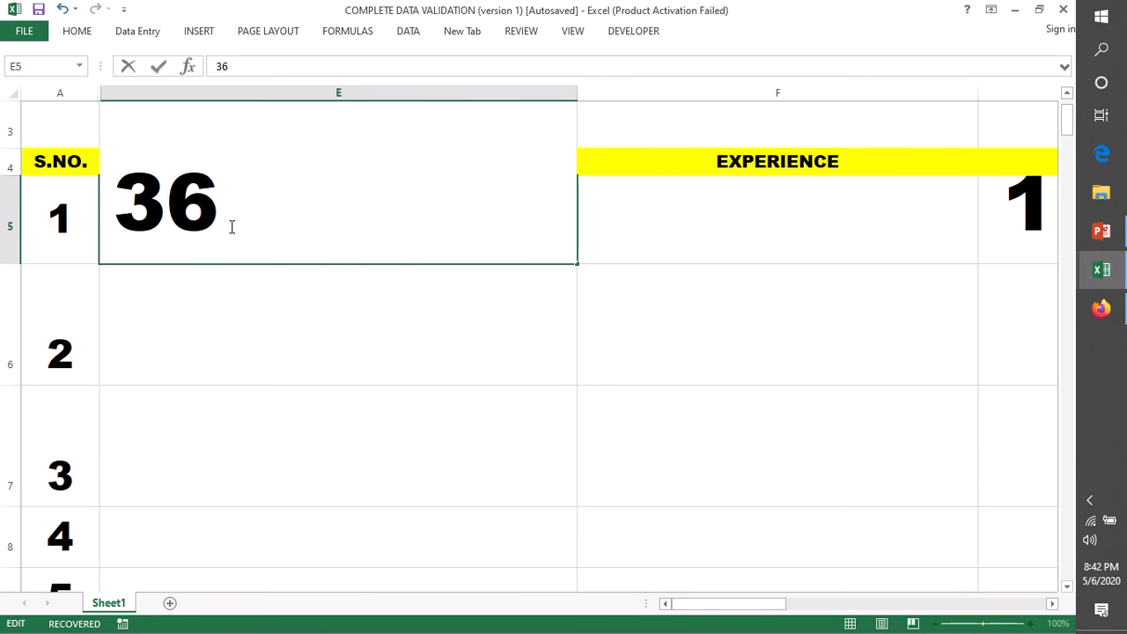
{"action": "scroll", "coordinate": [231, 226], "scroll_direction": "up", "scroll_amount": 1}
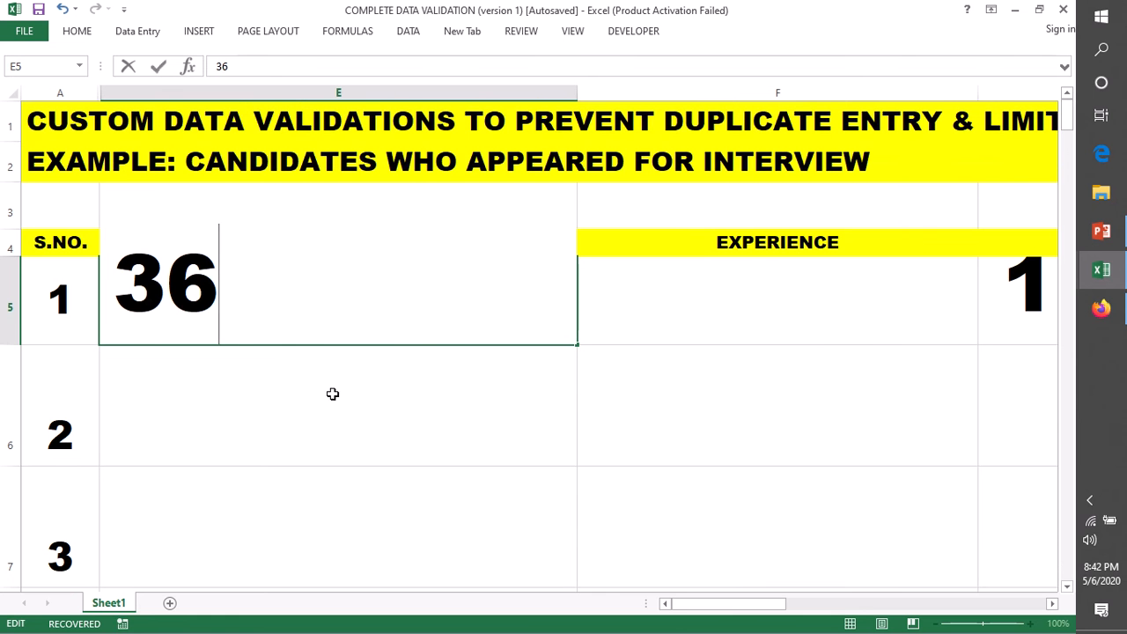
{"action": "key", "text": "Return"}
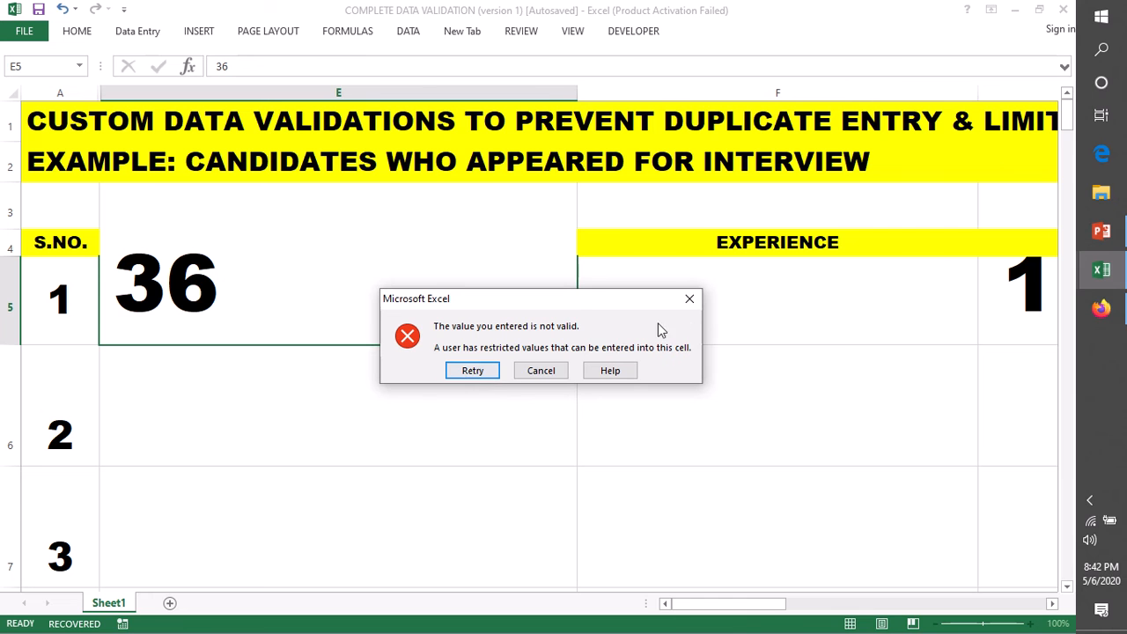
{"action": "left_click", "coordinate": [472, 375]}
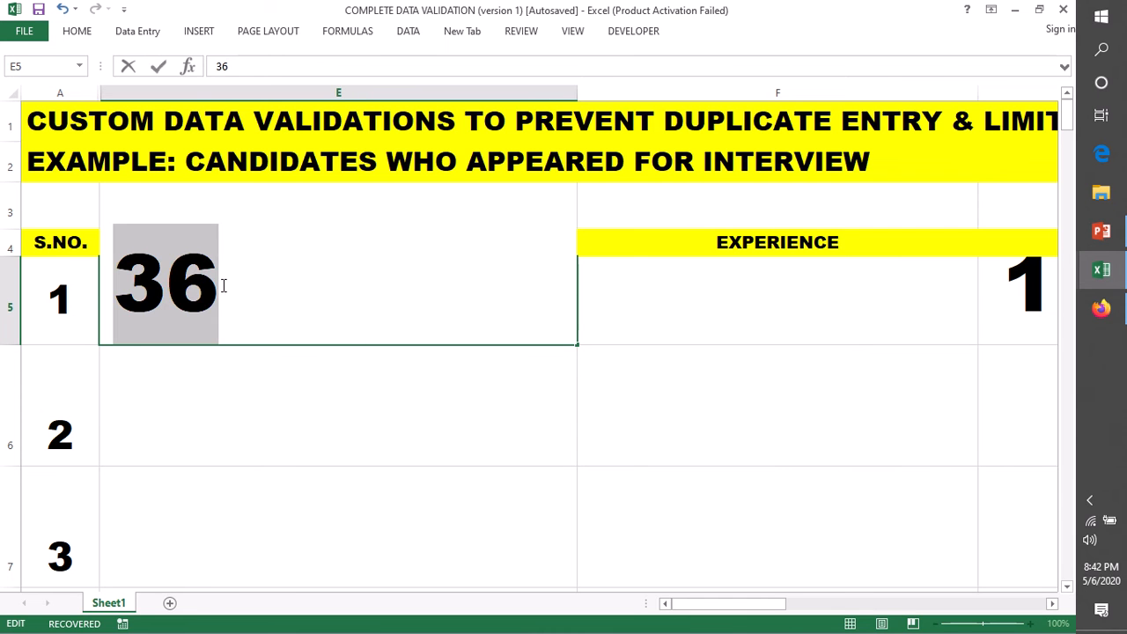
- Enter 35 as the age in cell E5
{"action": "key", "text": "BackSpace"}
{"action": "type", "text": "35"}
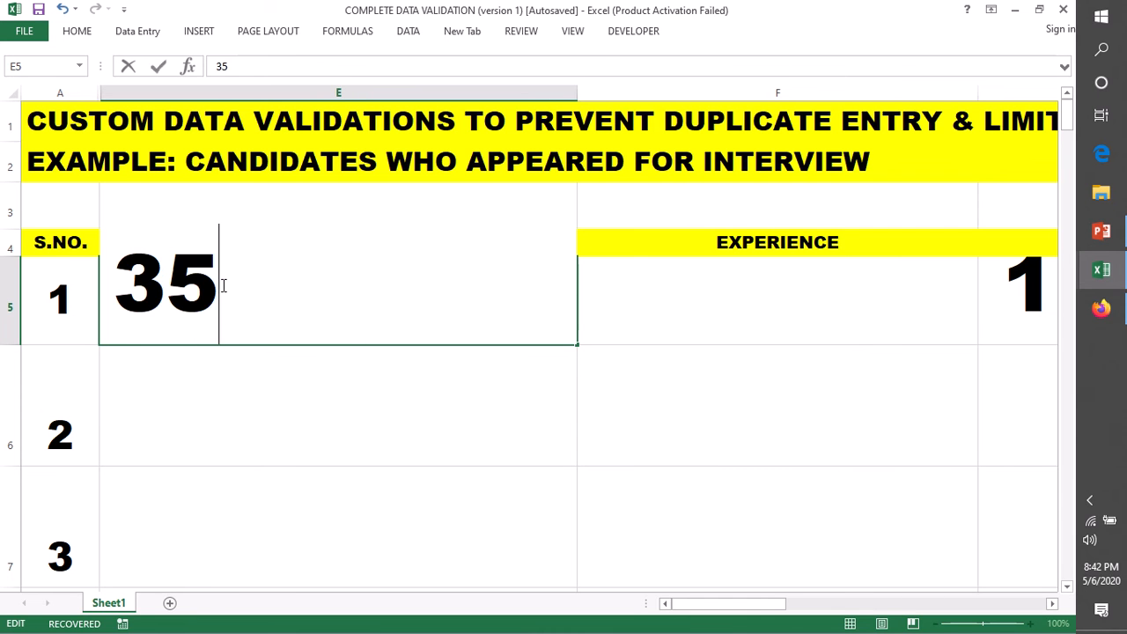
{"action": "key", "text": "Return"}
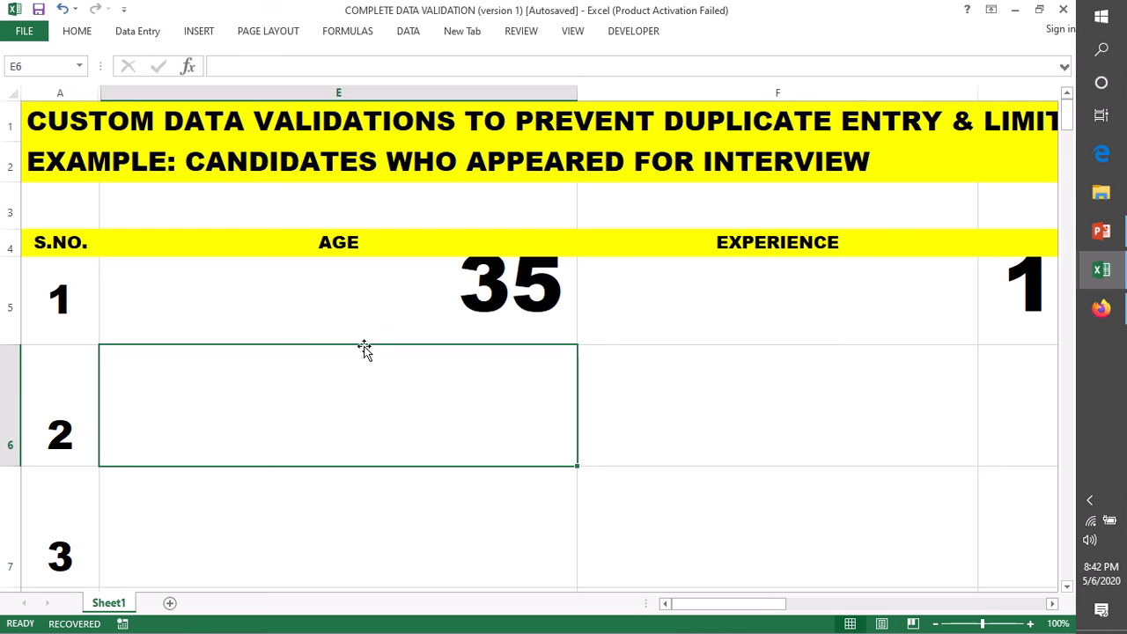
{"action": "left_click", "coordinate": [392, 315]}
{"action": "scroll", "coordinate": [541, 314], "scroll_direction": "down", "scroll_amount": 1}
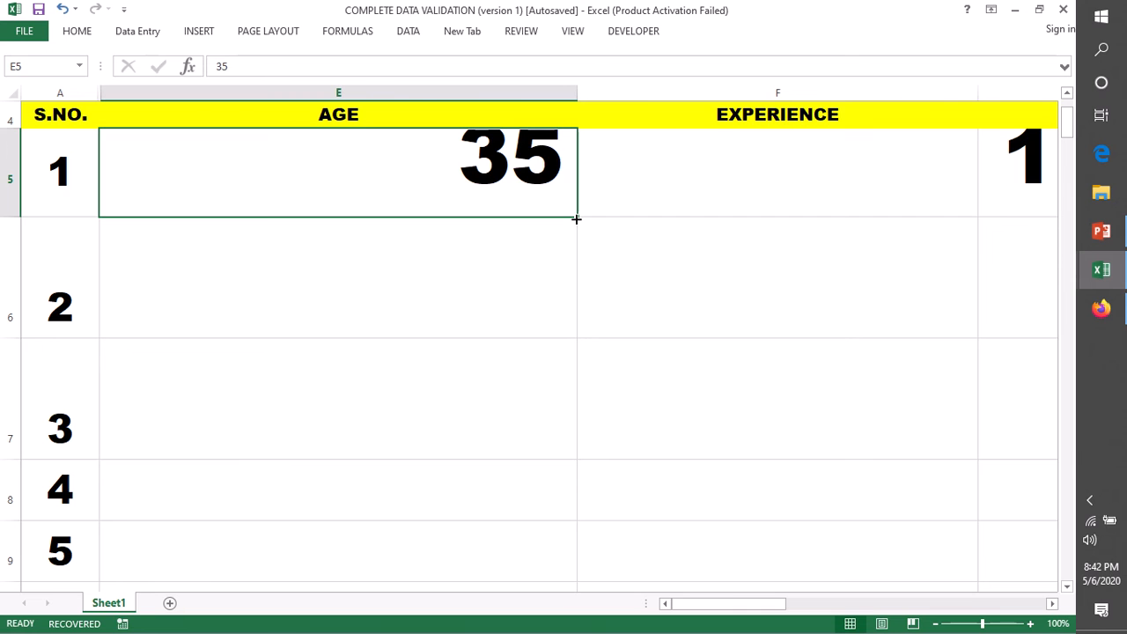
{"action": "scroll", "coordinate": [396, 196], "scroll_direction": "up", "scroll_amount": 1}
{"action": "double_click", "coordinate": [204, 201]}
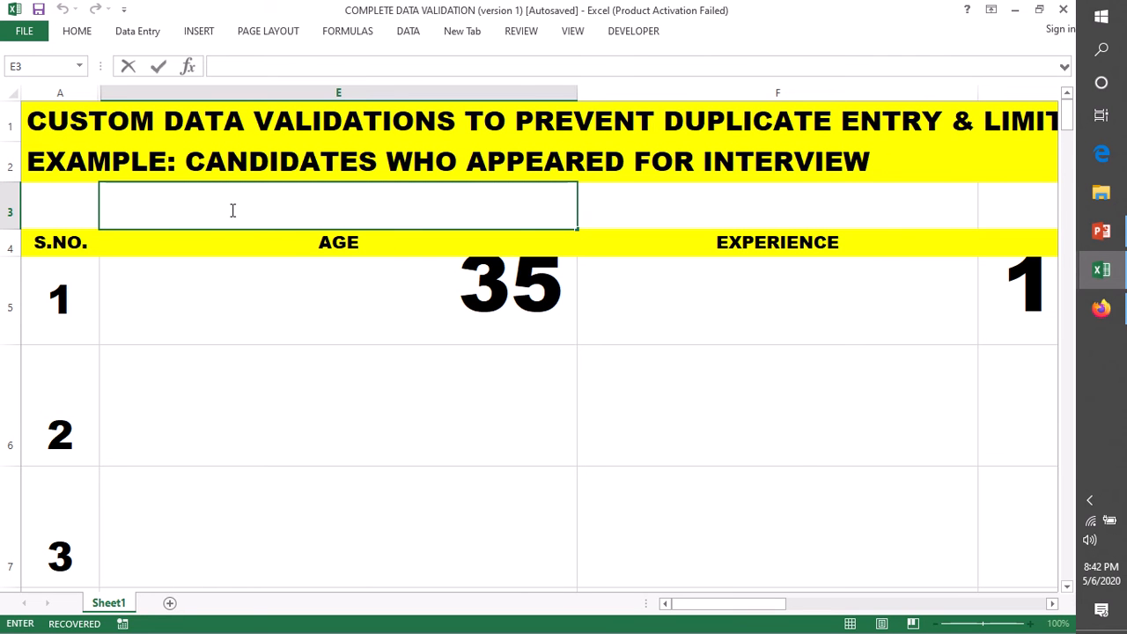
{"action": "left_click", "coordinate": [320, 296]}
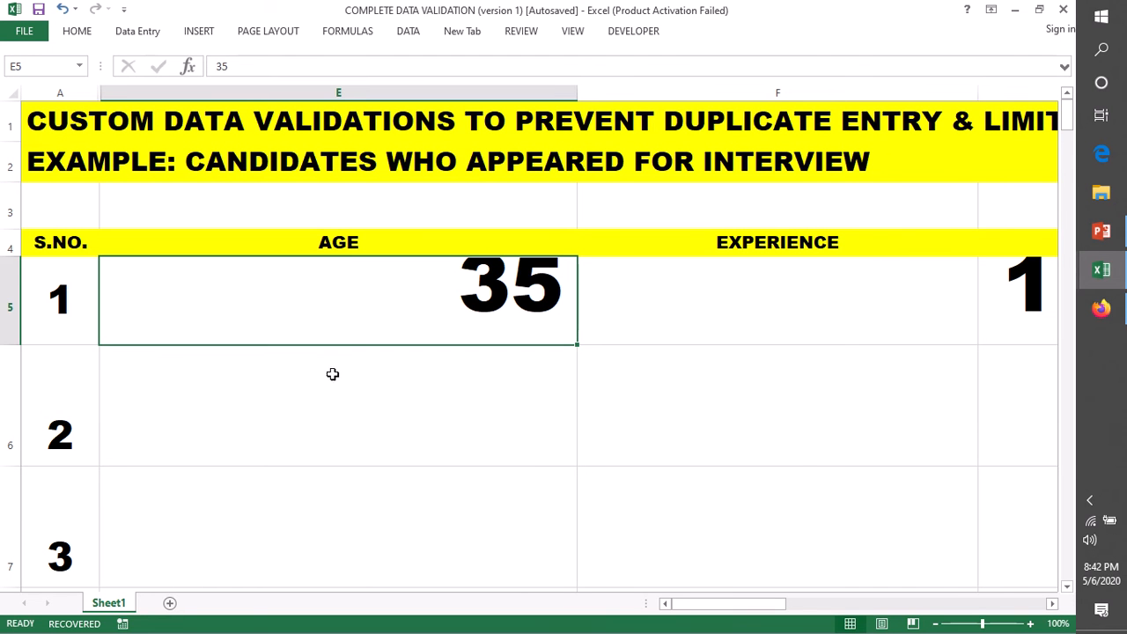
{"action": "left_click_drag", "start_coordinate": [332, 374], "coordinate": [334, 543]}
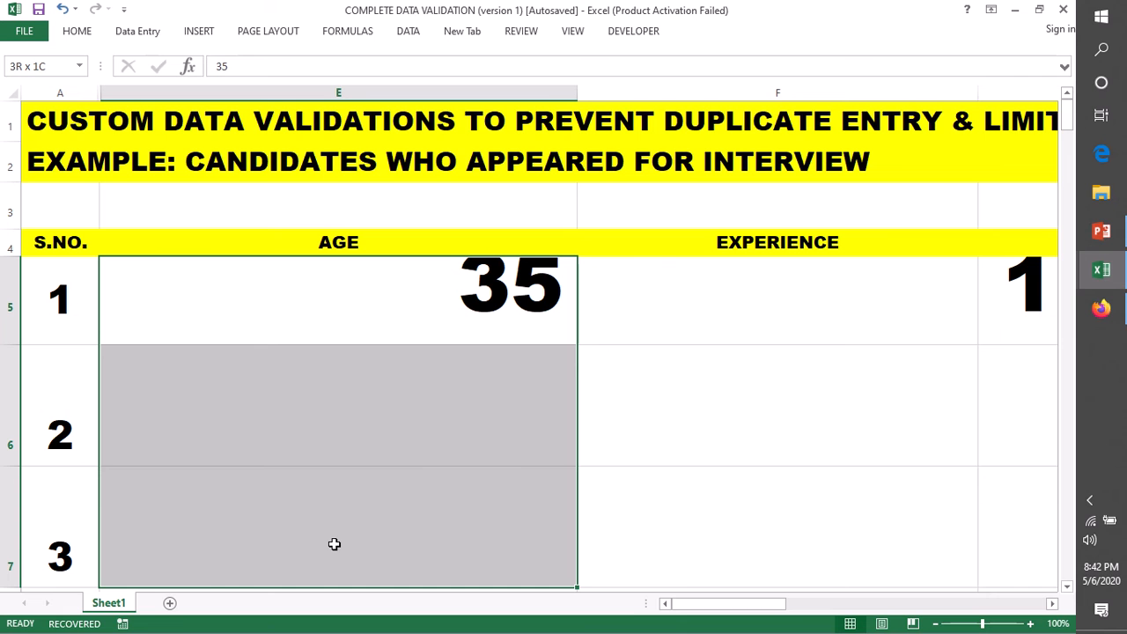
{"action": "scroll", "coordinate": [340, 402], "scroll_direction": "down", "scroll_amount": 1}
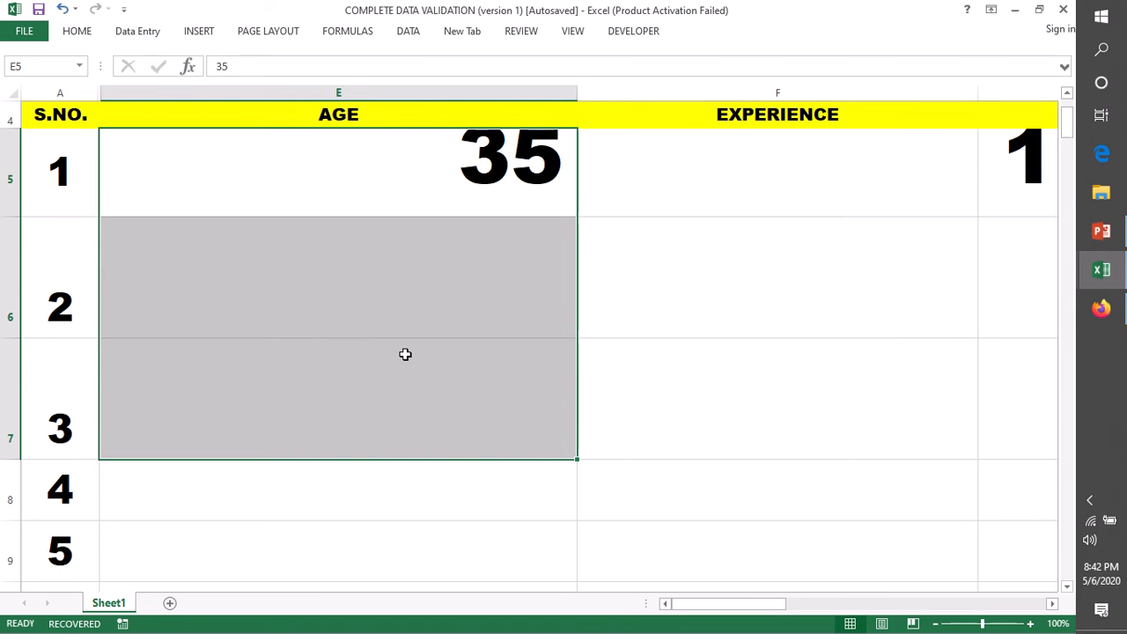
{"action": "scroll", "coordinate": [403, 352], "scroll_direction": "up", "scroll_amount": 1}
{"action": "scroll", "coordinate": [403, 352], "scroll_direction": "down", "scroll_amount": 1}
{"action": "left_click_drag", "start_coordinate": [282, 161], "coordinate": [294, 483]}
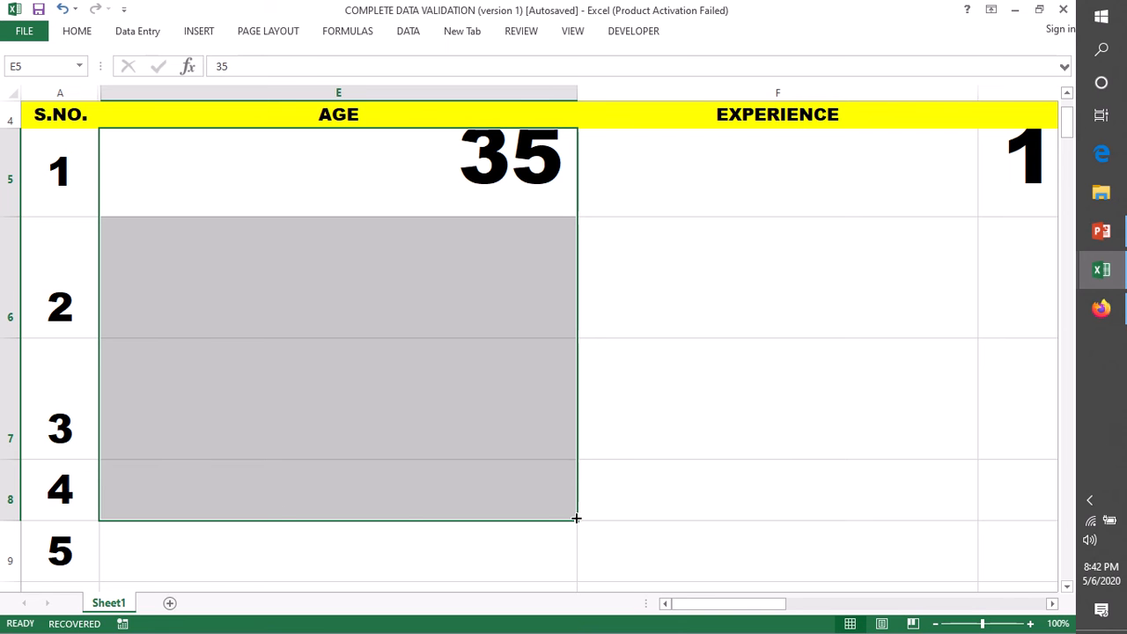
{"action": "left_click", "coordinate": [10, 495]}
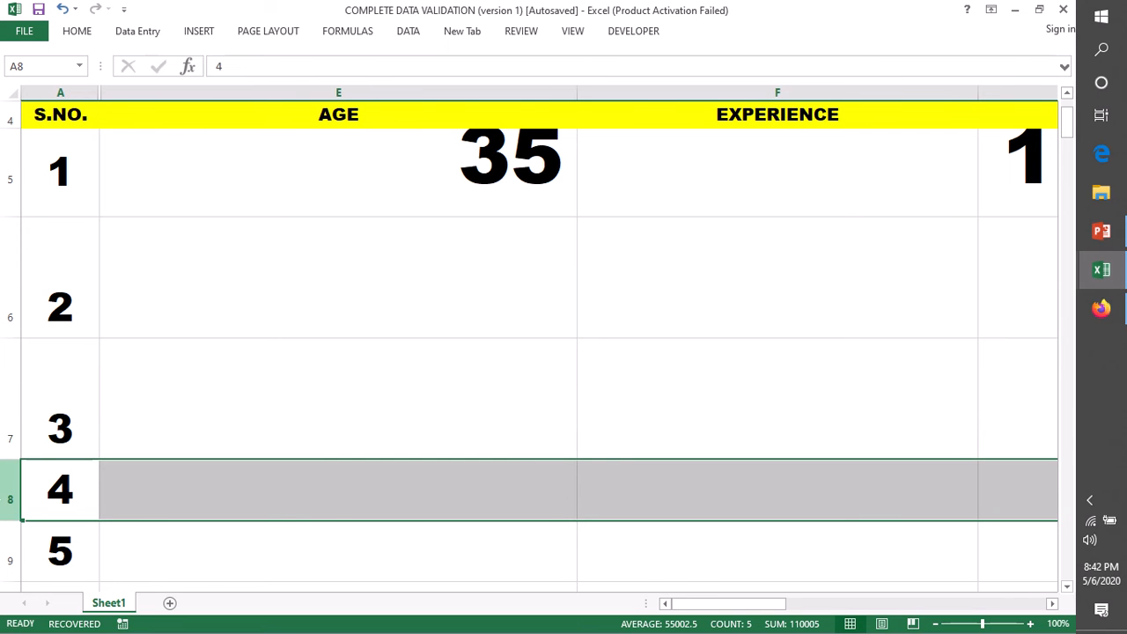
- Try to extend the validated Age cells E5:E8 down the column with AutoFill to about row 18
{"action": "left_click", "coordinate": [505, 180]}
{"action": "left_click_drag", "start_coordinate": [506, 180], "coordinate": [505, 493]}
{"action": "scroll", "coordinate": [666, 307], "scroll_direction": "down", "scroll_amount": 1}
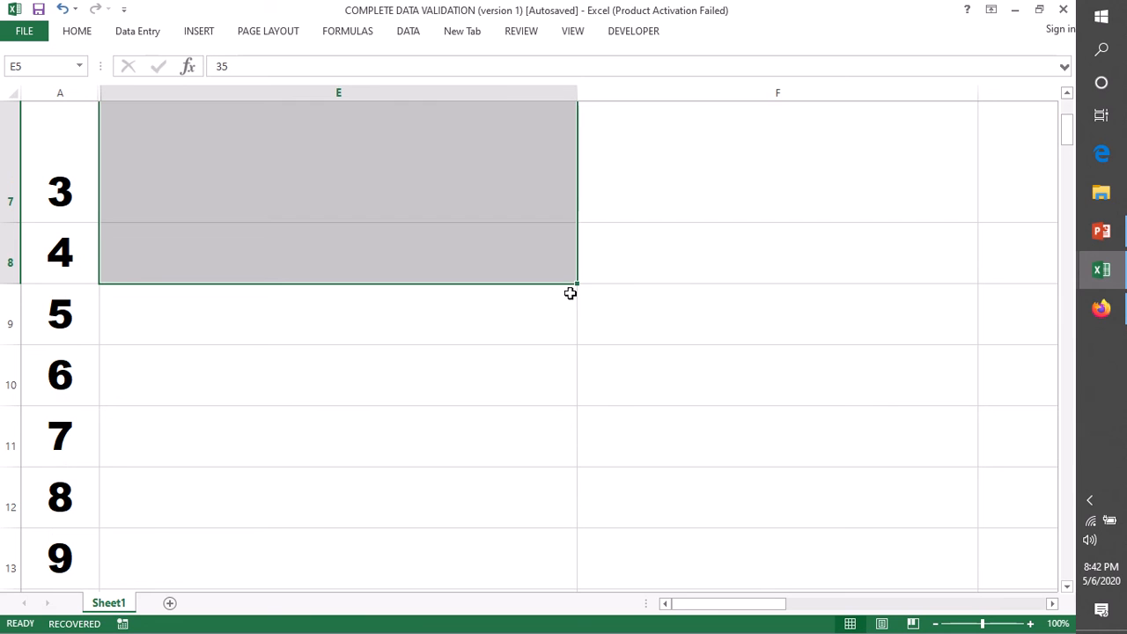
{"action": "left_click_drag", "start_coordinate": [579, 282], "coordinate": [563, 563]}
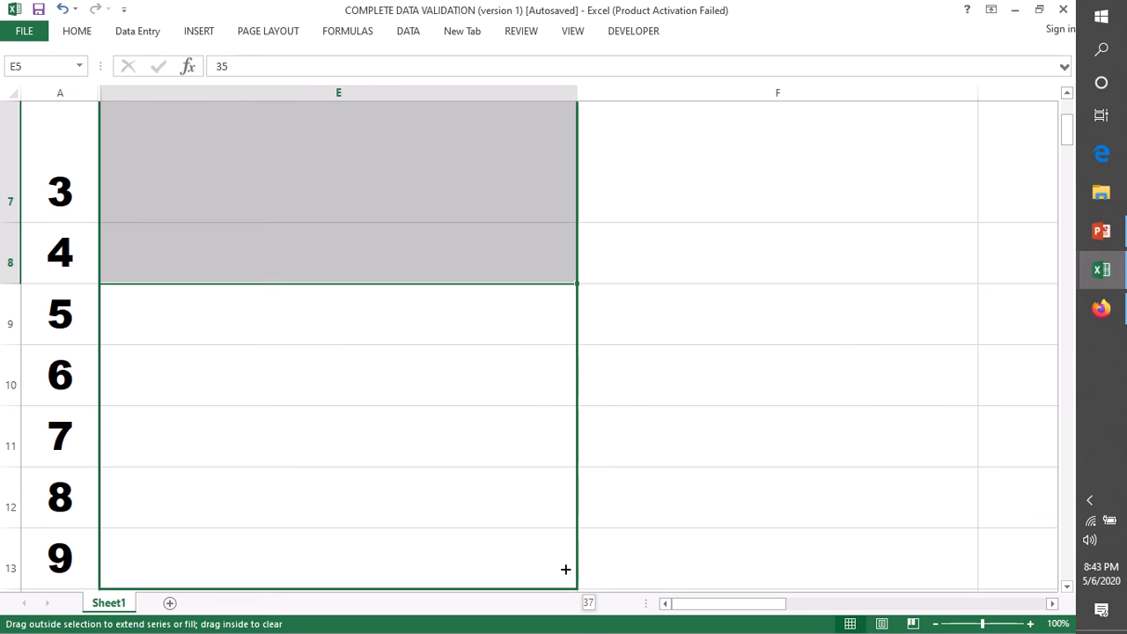
{"action": "left_click_drag", "start_coordinate": [565, 569], "coordinate": [517, 566]}
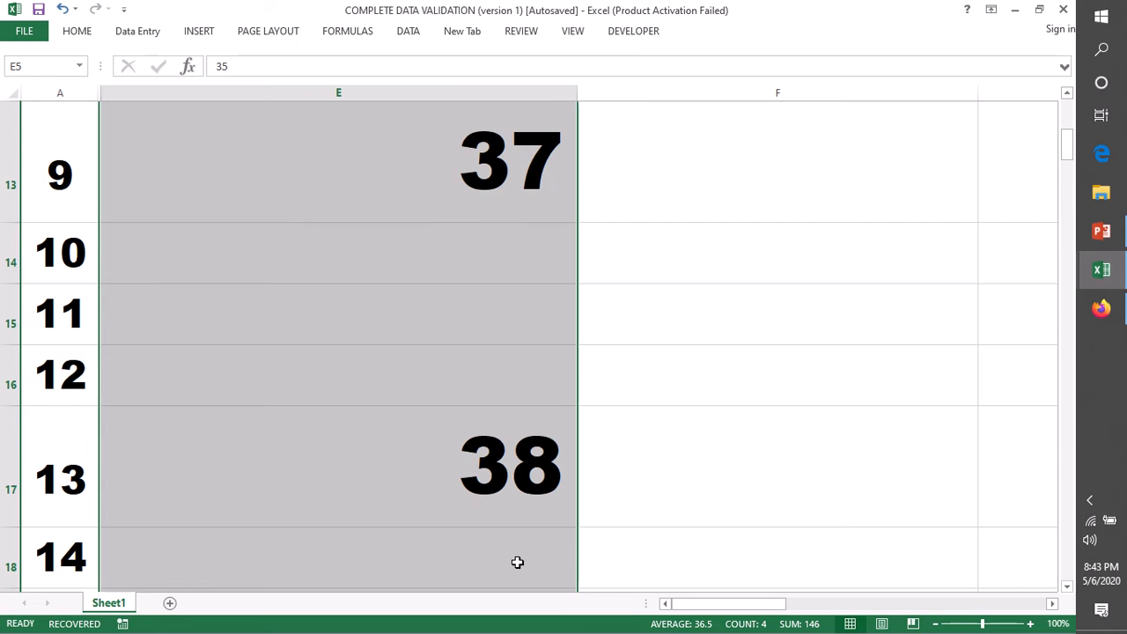
{"action": "scroll", "coordinate": [546, 427], "scroll_direction": "up", "scroll_amount": 4}
{"action": "left_click", "coordinate": [623, 308]}
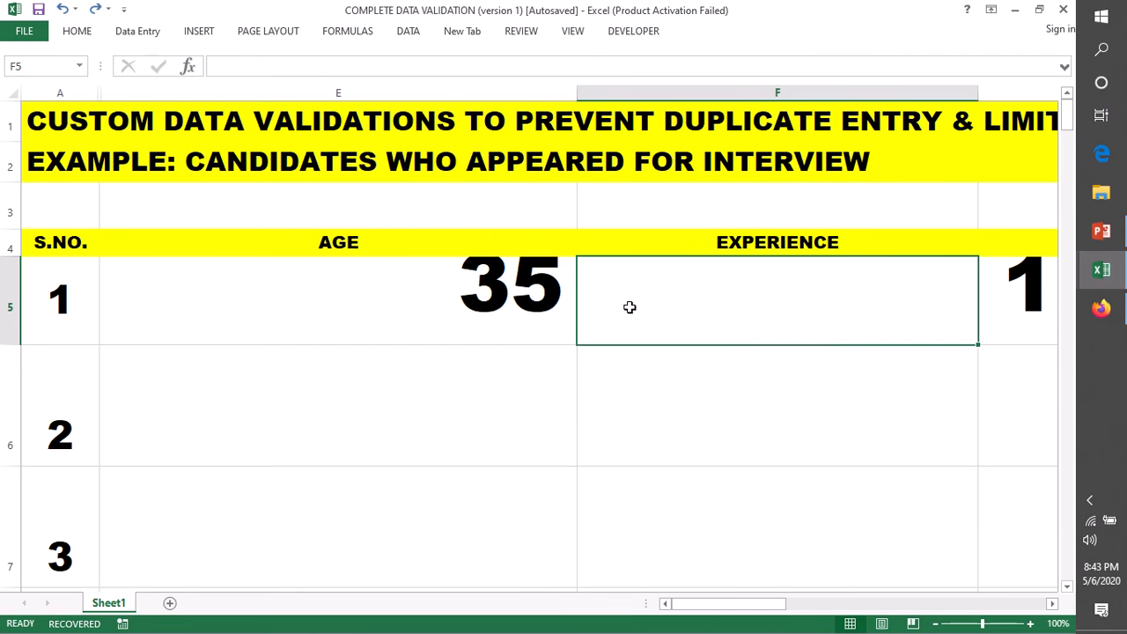
{"action": "left_click", "coordinate": [512, 310]}
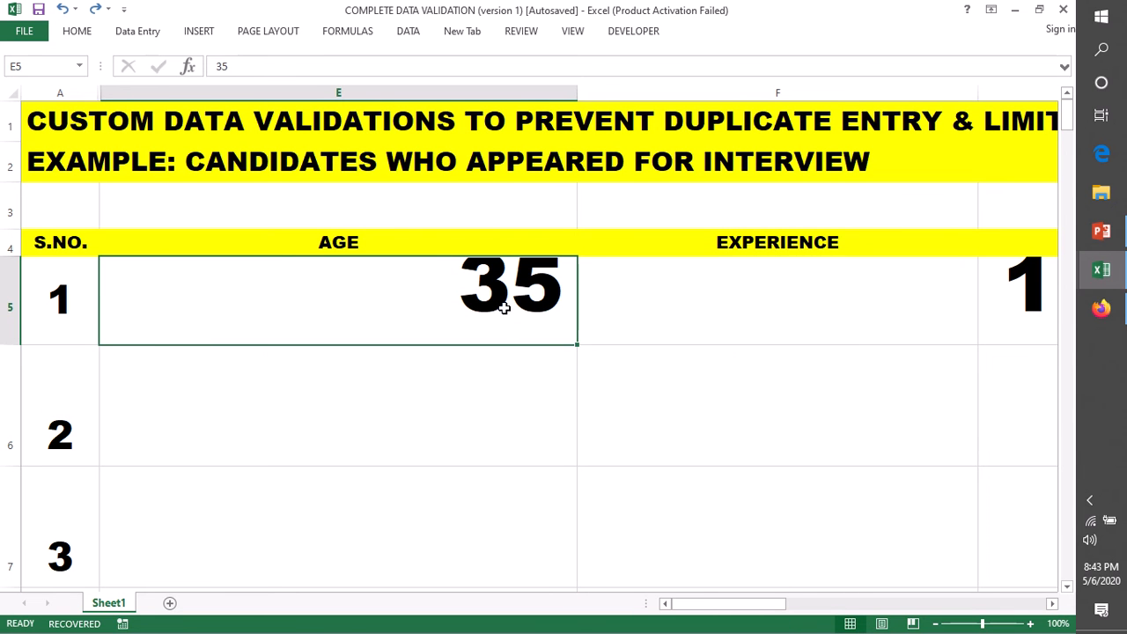
{"action": "left_click", "coordinate": [506, 398]}
{"action": "scroll", "coordinate": [646, 274], "scroll_direction": "down", "scroll_amount": 2}
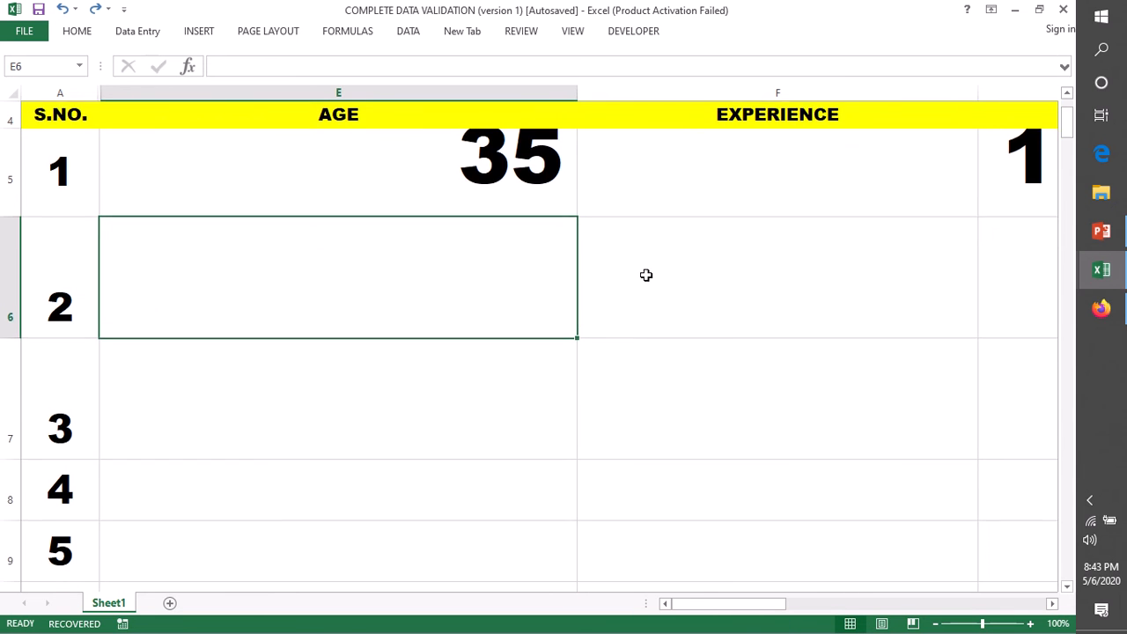
{"action": "scroll", "coordinate": [646, 275], "scroll_direction": "up", "scroll_amount": 2}
{"action": "left_click", "coordinate": [357, 397]}
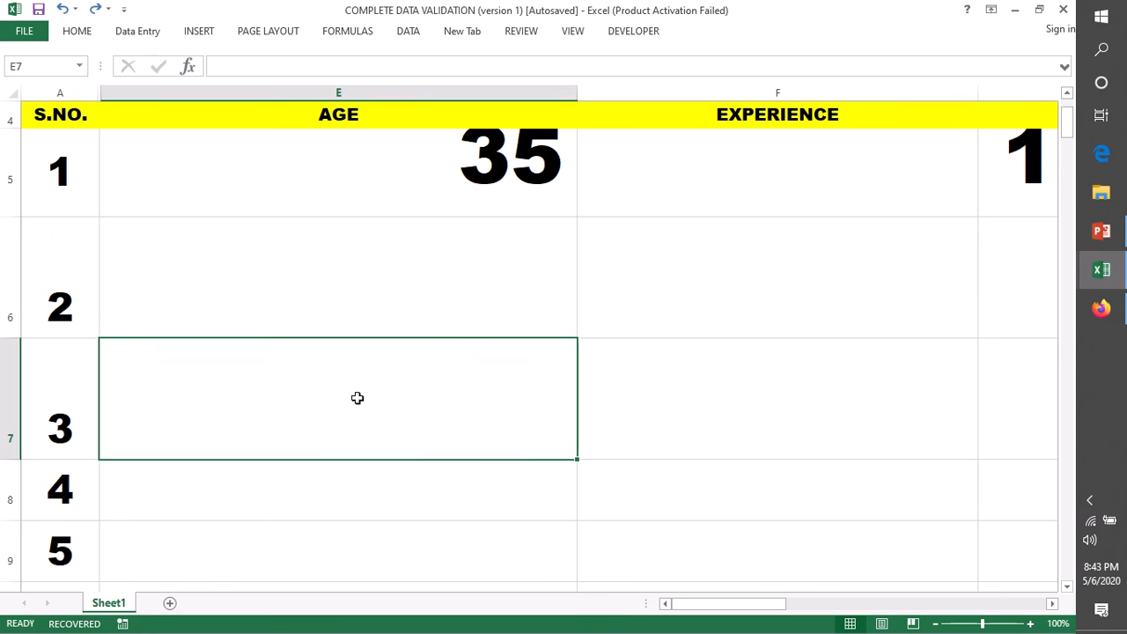
{"action": "left_click", "coordinate": [469, 319]}
{"action": "left_click", "coordinate": [435, 390]}
{"action": "left_click", "coordinate": [447, 305]}
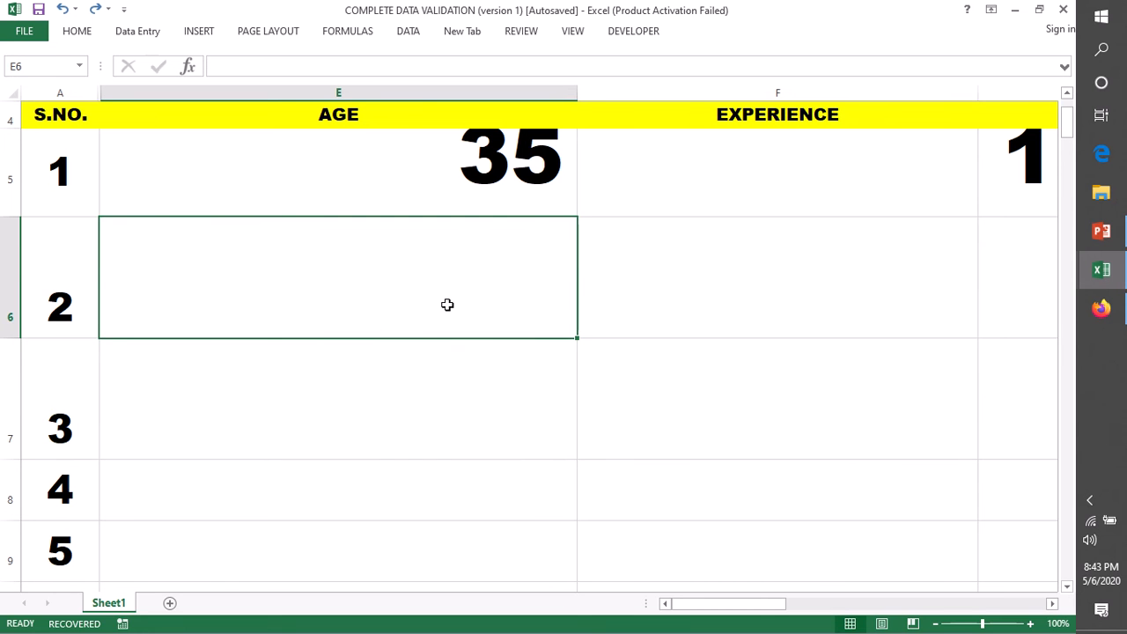
- Extend the validation from blank Age cell E7 down the column with AutoFill to about row 33
{"action": "left_click", "coordinate": [435, 405]}
{"action": "scroll", "coordinate": [648, 355], "scroll_direction": "down", "scroll_amount": 2}
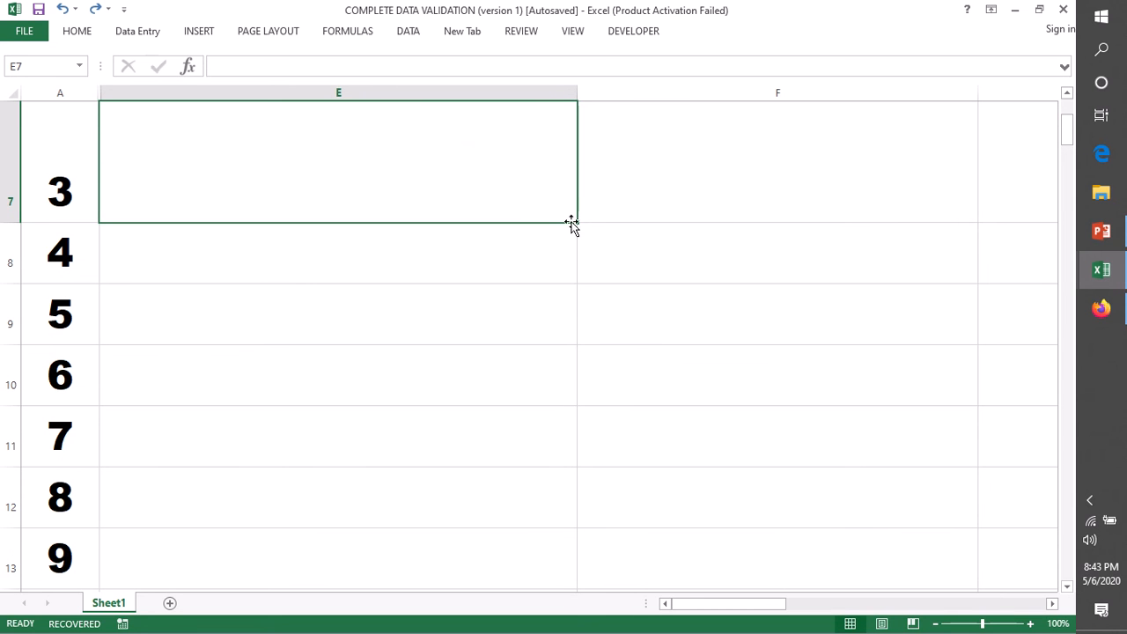
{"action": "left_click_drag", "start_coordinate": [577, 222], "coordinate": [509, 581]}
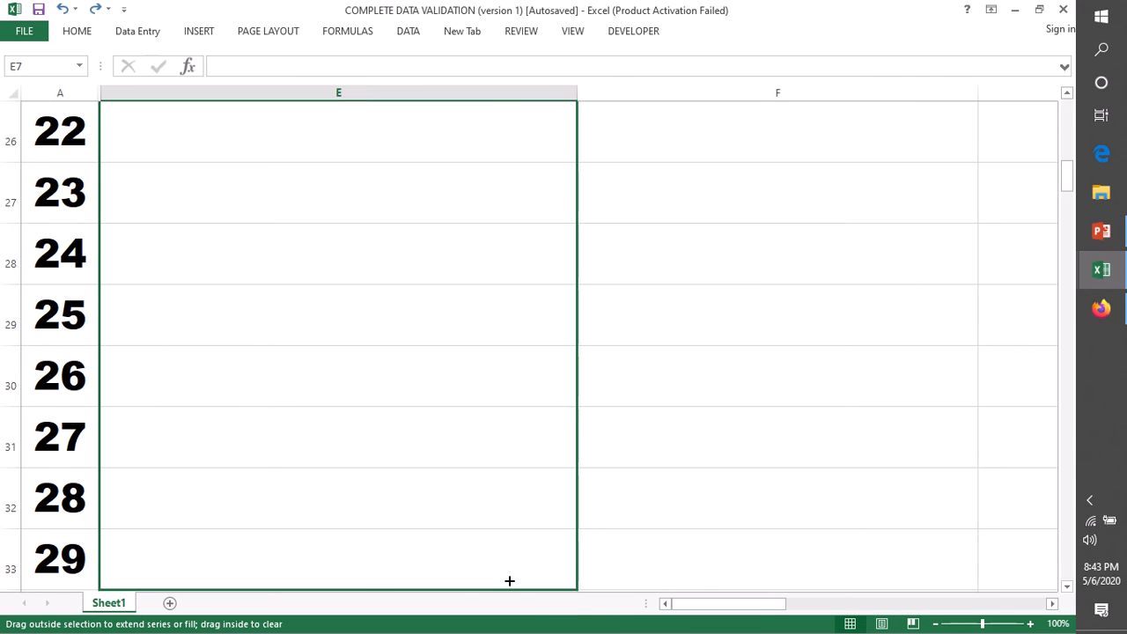
{"action": "left_click_drag", "start_coordinate": [509, 581], "coordinate": [505, 579]}
- Test the copied age validation by trying to enter 40 in cell E29, and dismiss the entry
{"action": "left_click", "coordinate": [208, 324]}
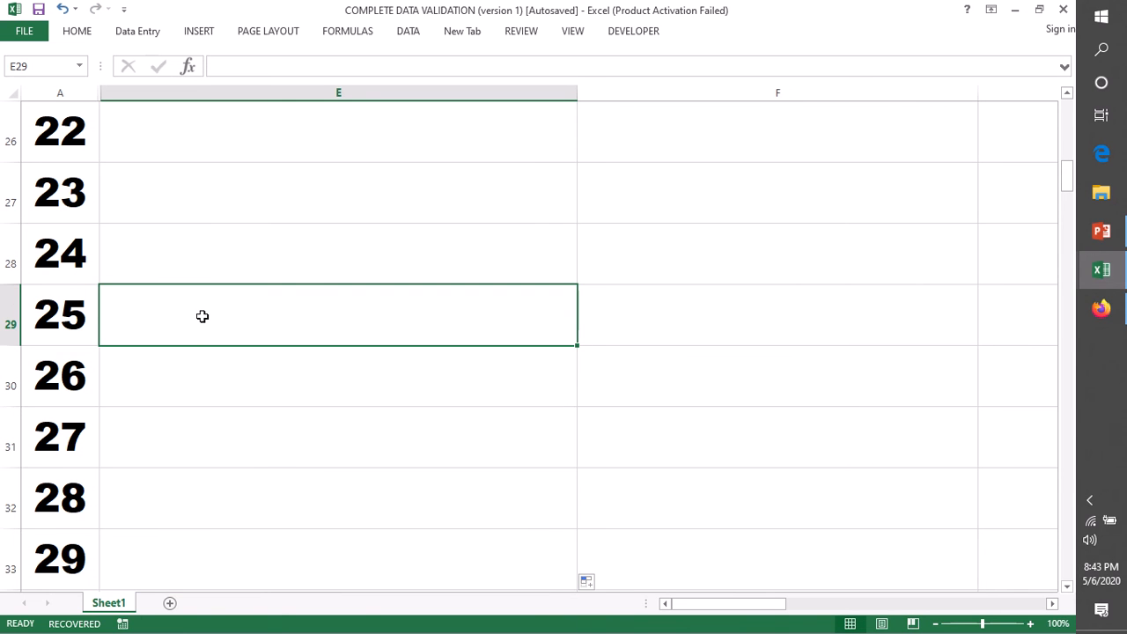
{"action": "double_click", "coordinate": [153, 307]}
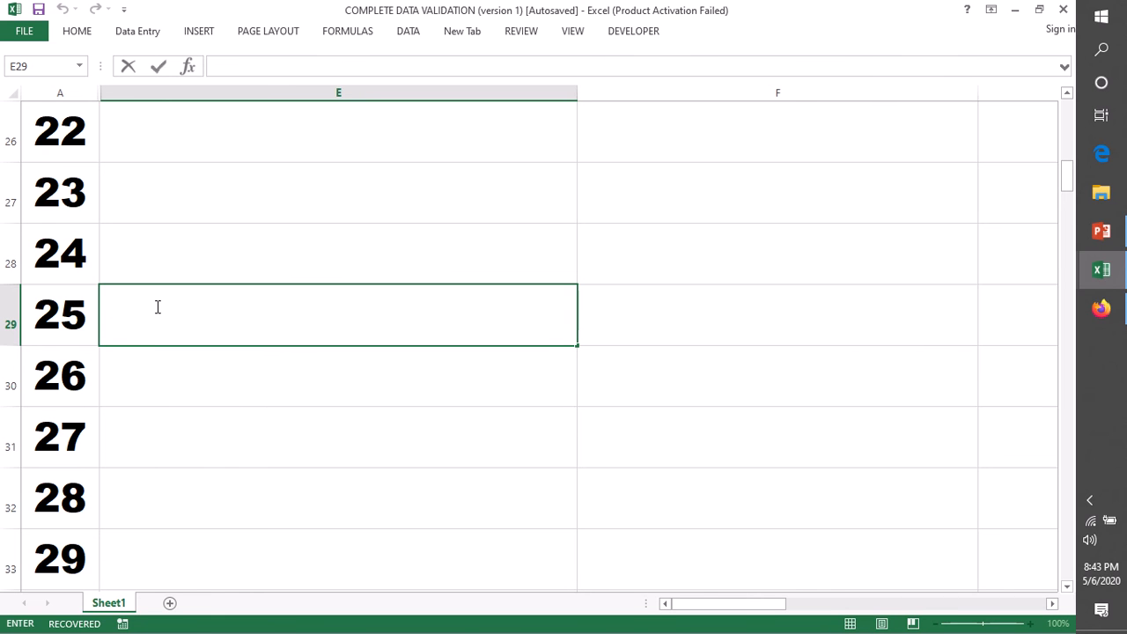
{"action": "type", "text": "40"}
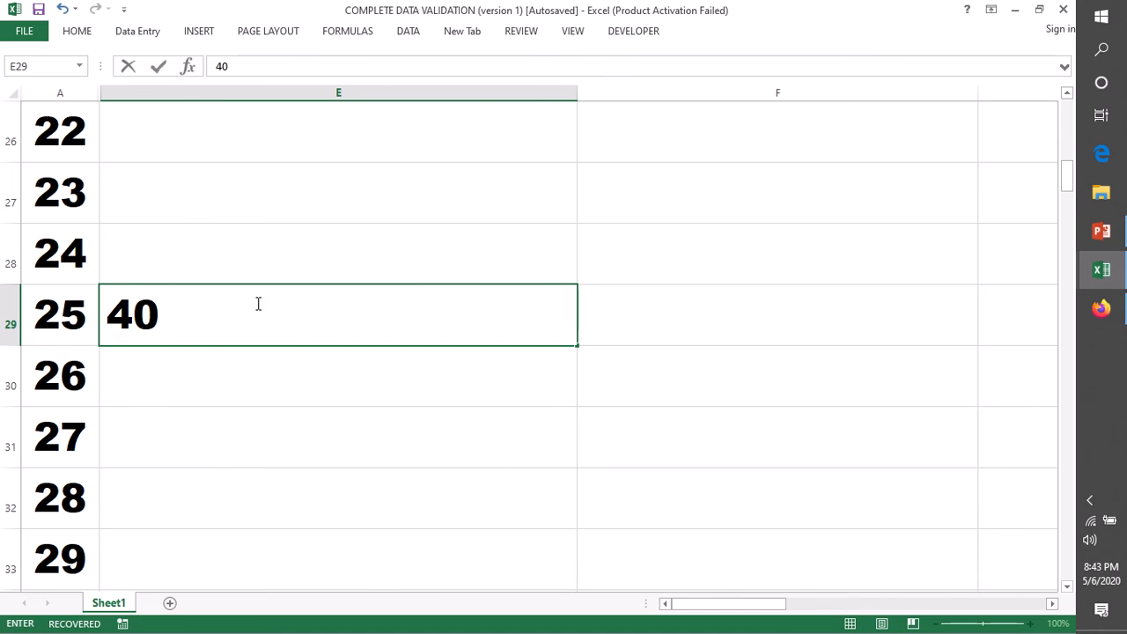
{"action": "left_click", "coordinate": [693, 316]}
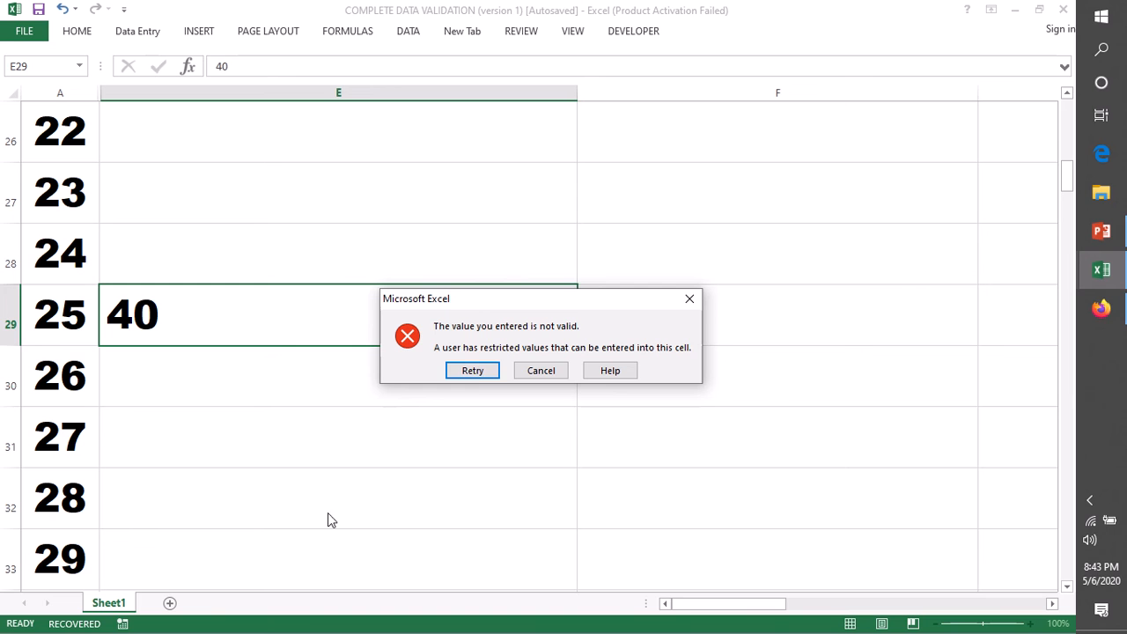
{"action": "left_click", "coordinate": [689, 301]}
{"action": "left_click", "coordinate": [412, 202]}
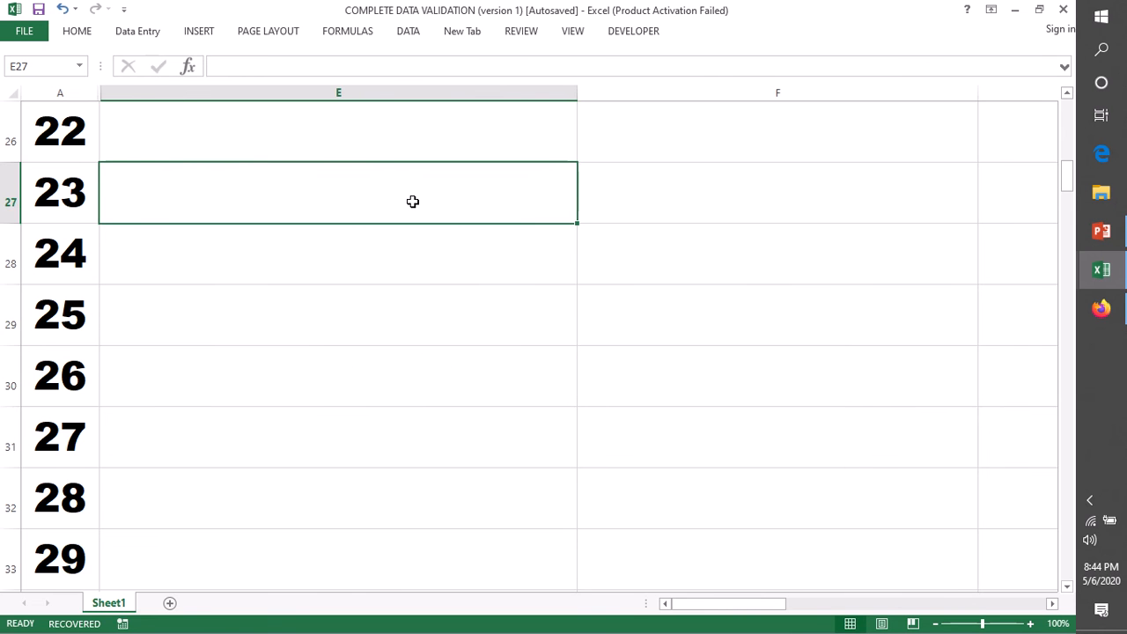
- Copy the validation from blank Age cell E6 down the column with AutoFill
{"action": "scroll", "coordinate": [412, 202], "scroll_direction": "up", "scroll_amount": 1}
{"action": "key", "text": "Up"}
{"action": "key", "text": "Up"}
{"action": "key", "text": "Up"}
{"action": "key", "text": "Up"}
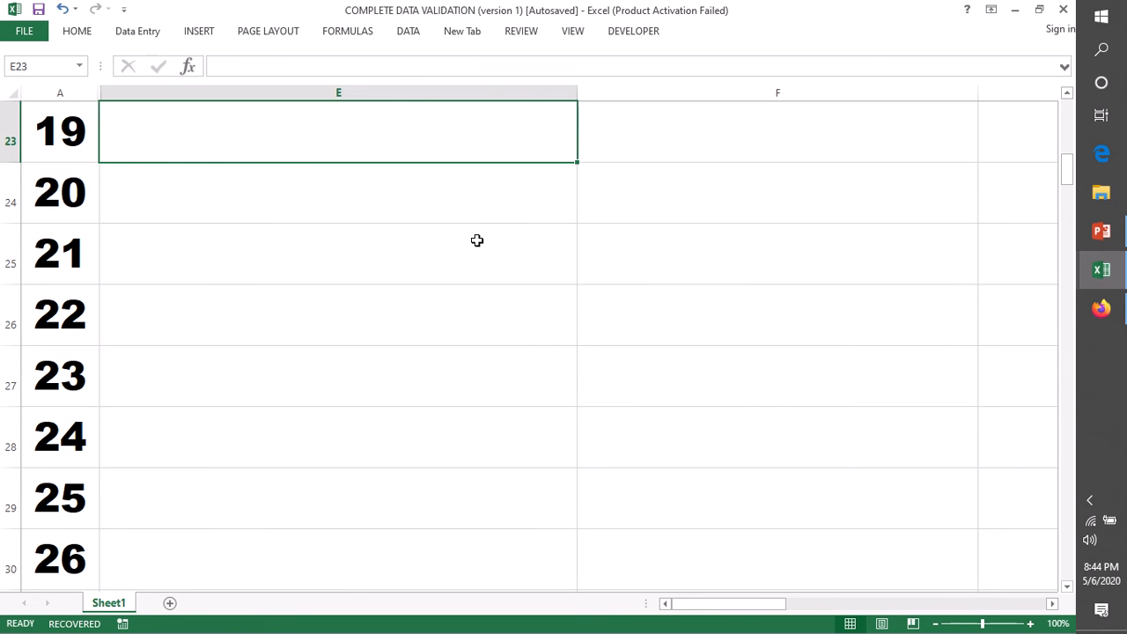
{"action": "scroll", "coordinate": [477, 240], "scroll_direction": "up", "scroll_amount": 7}
{"action": "left_click", "coordinate": [384, 388]}
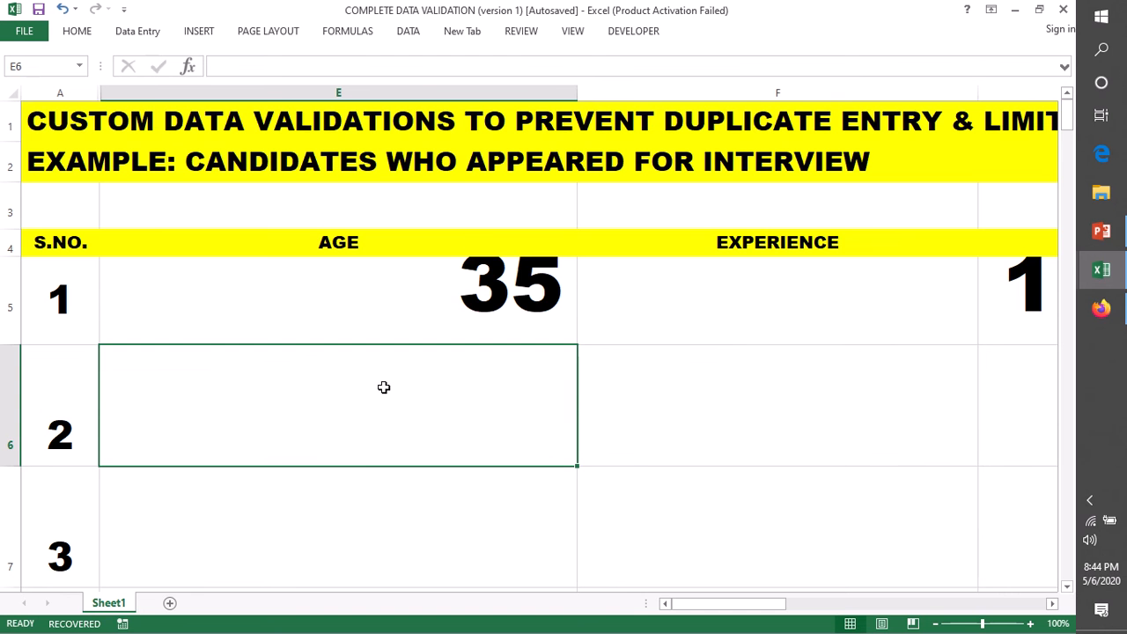
{"action": "scroll", "coordinate": [452, 437], "scroll_direction": "down", "scroll_amount": 3}
{"action": "scroll", "coordinate": [546, 346], "scroll_direction": "up", "scroll_amount": 2}
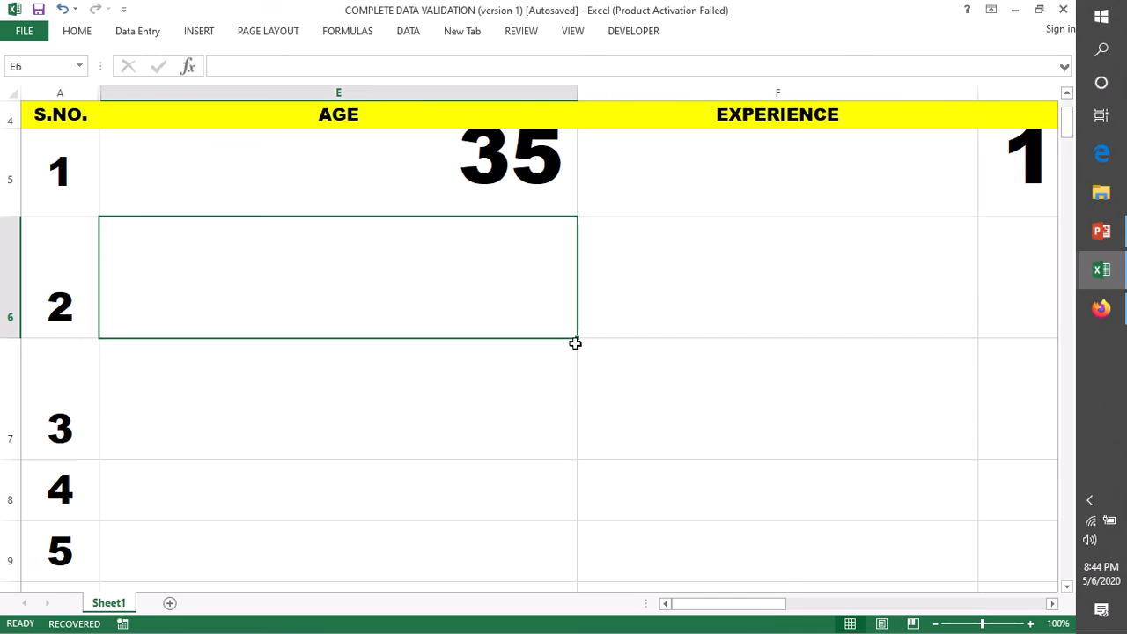
{"action": "left_click_drag", "start_coordinate": [577, 337], "coordinate": [534, 506]}
{"action": "scroll", "coordinate": [699, 419], "scroll_direction": "up", "scroll_amount": 4}
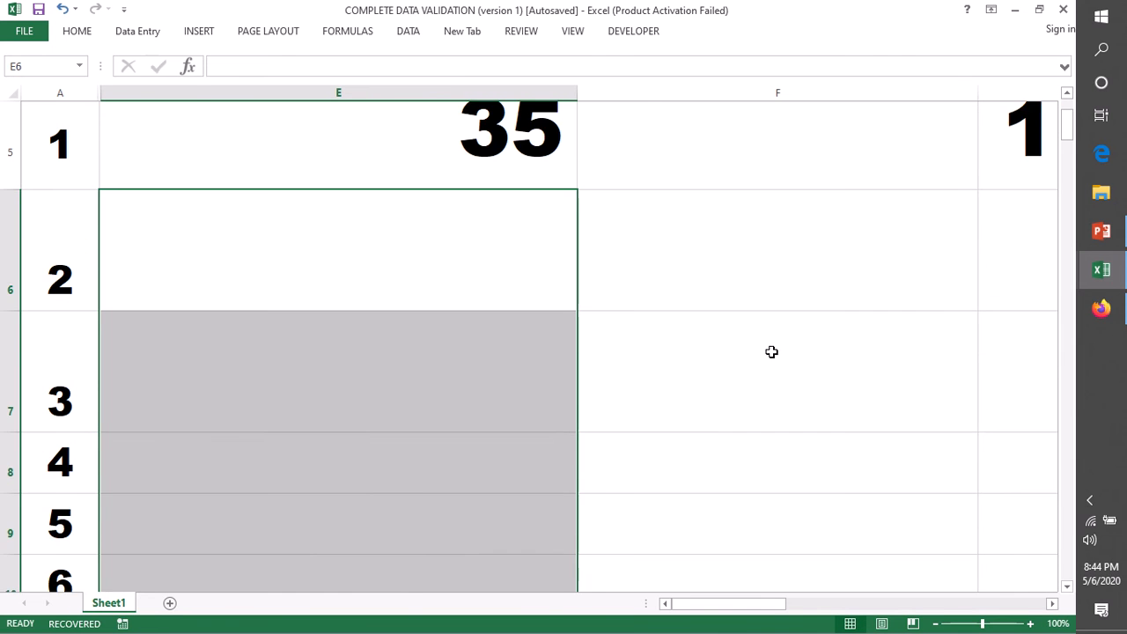
{"action": "scroll", "coordinate": [771, 352], "scroll_direction": "up", "scroll_amount": 2}
- Start a data validation rule for Experience cells F5:F6 that allows decimal values
{"action": "left_click", "coordinate": [770, 270]}
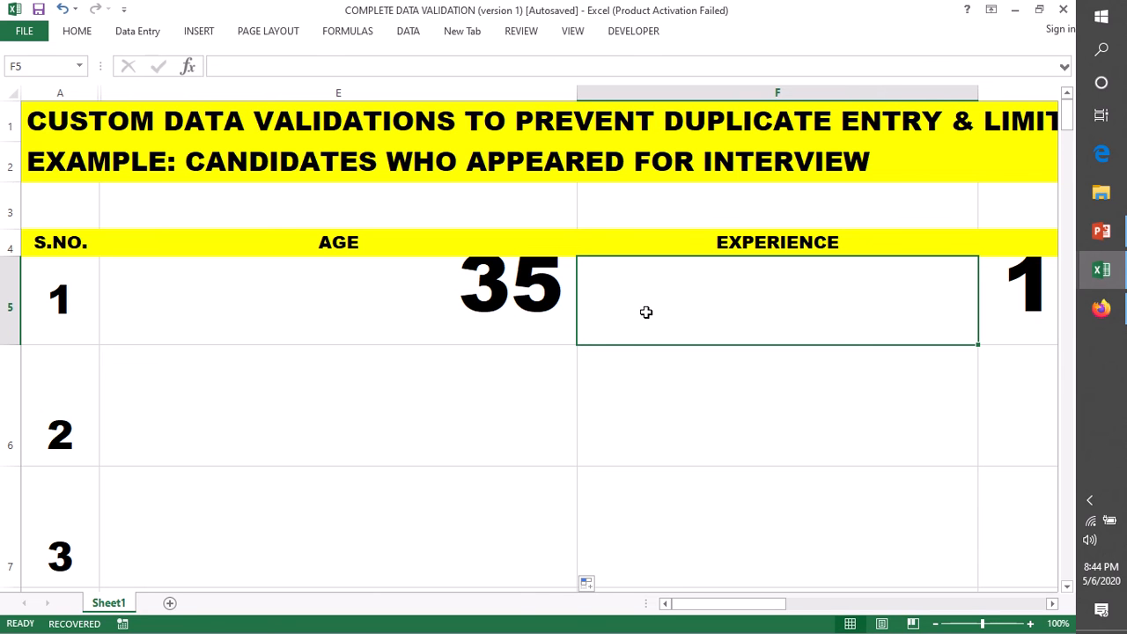
{"action": "left_click_drag", "start_coordinate": [717, 305], "coordinate": [718, 456]}
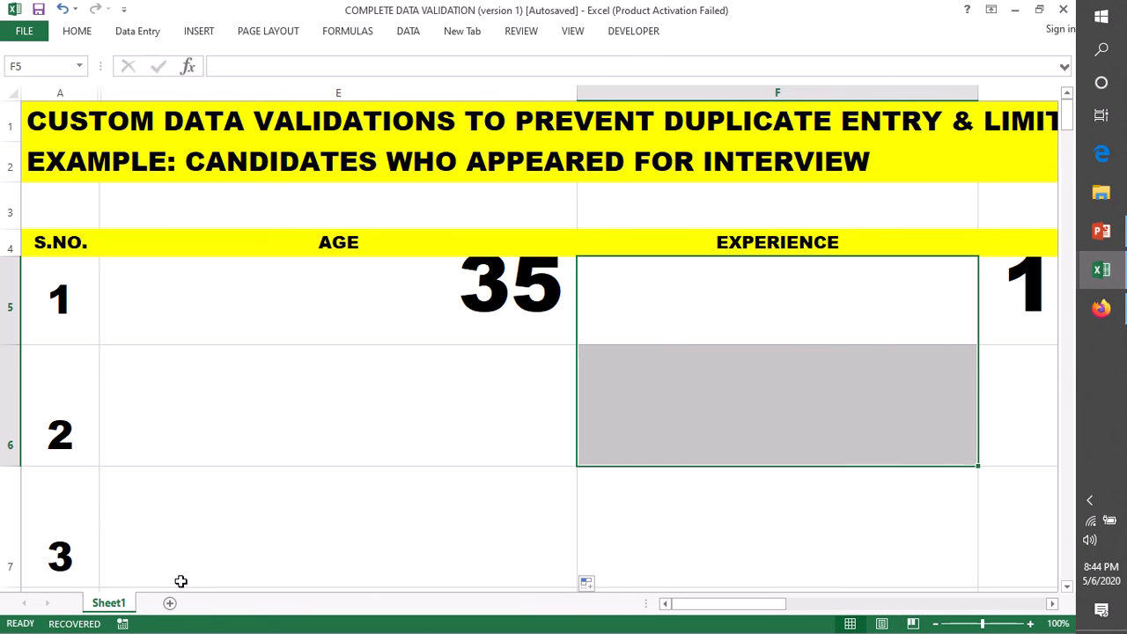
{"action": "left_click", "coordinate": [408, 35]}
{"action": "left_click", "coordinate": [700, 95]}
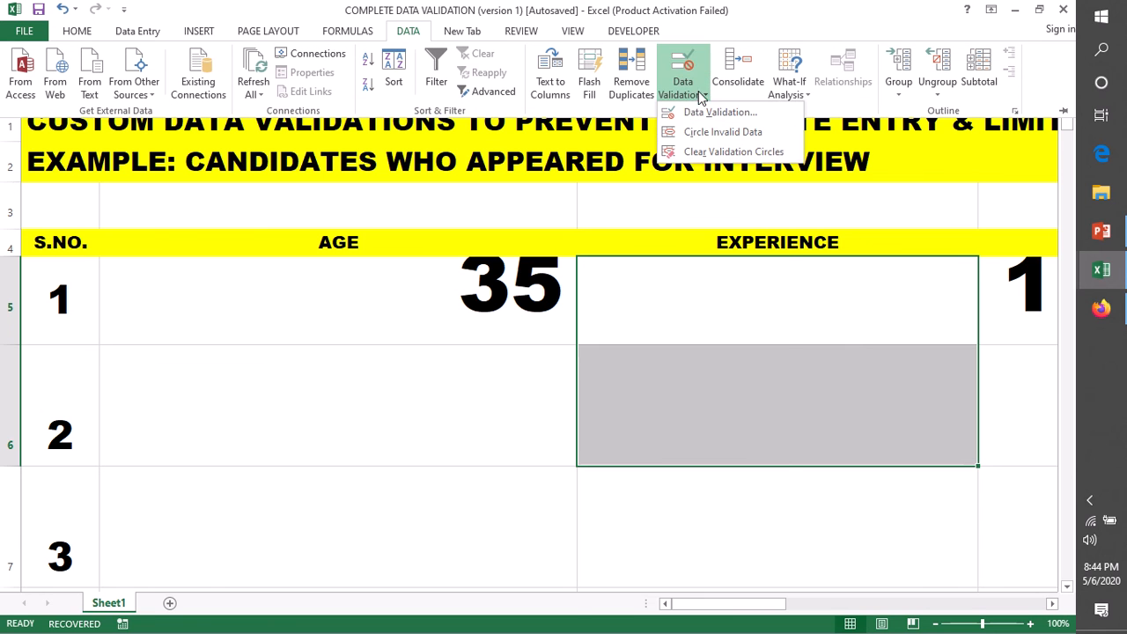
{"action": "left_click", "coordinate": [713, 112]}
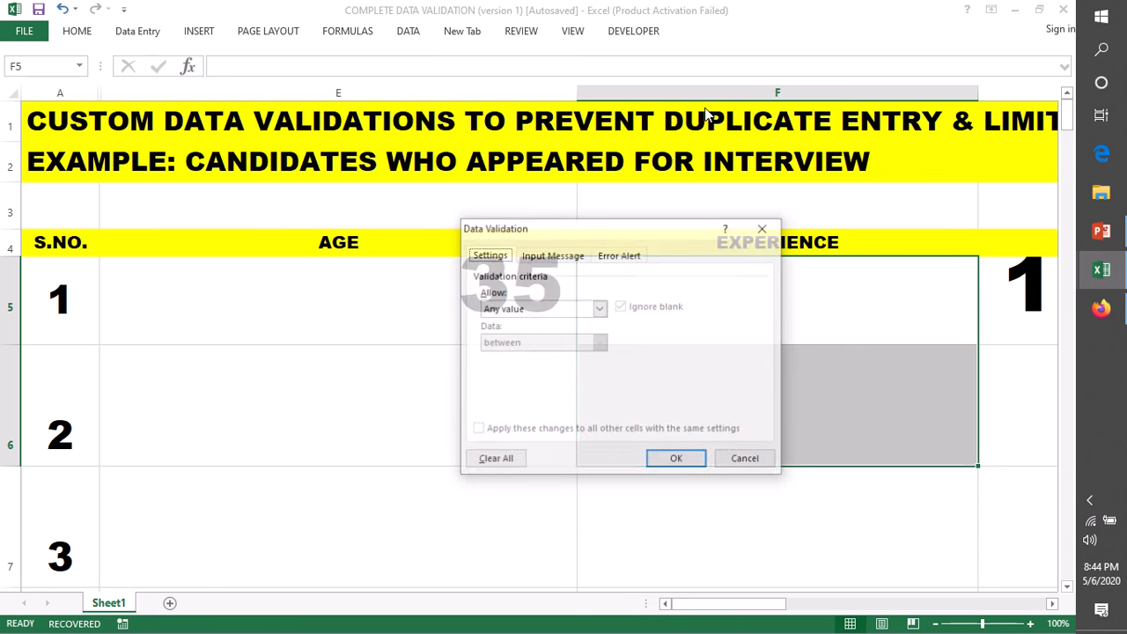
{"action": "left_click", "coordinate": [600, 308]}
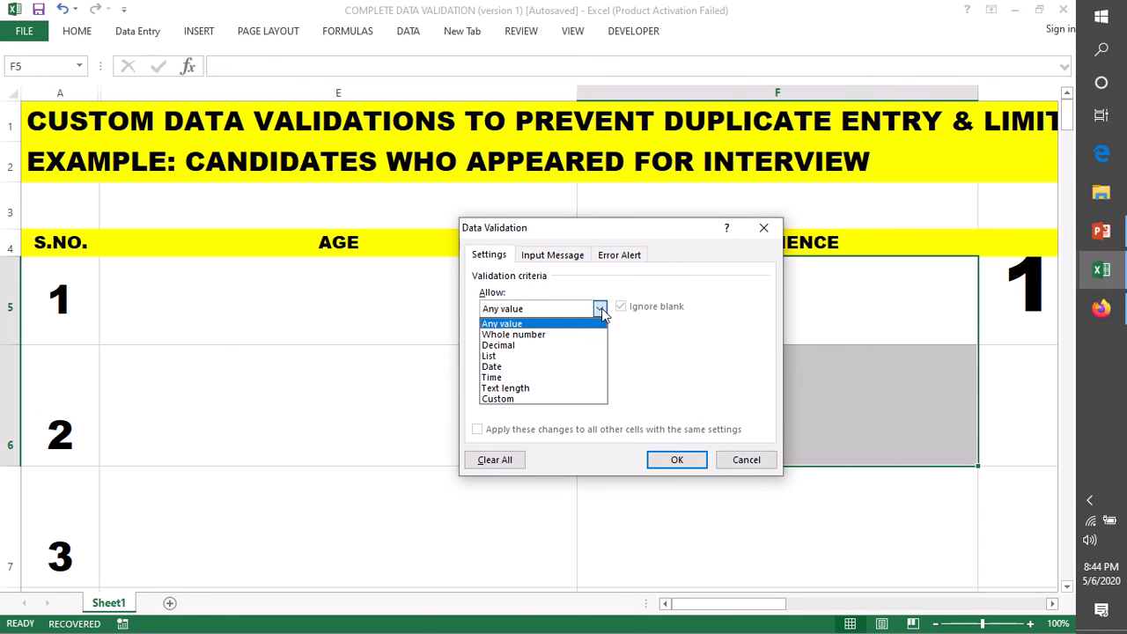
{"action": "left_click", "coordinate": [524, 345]}
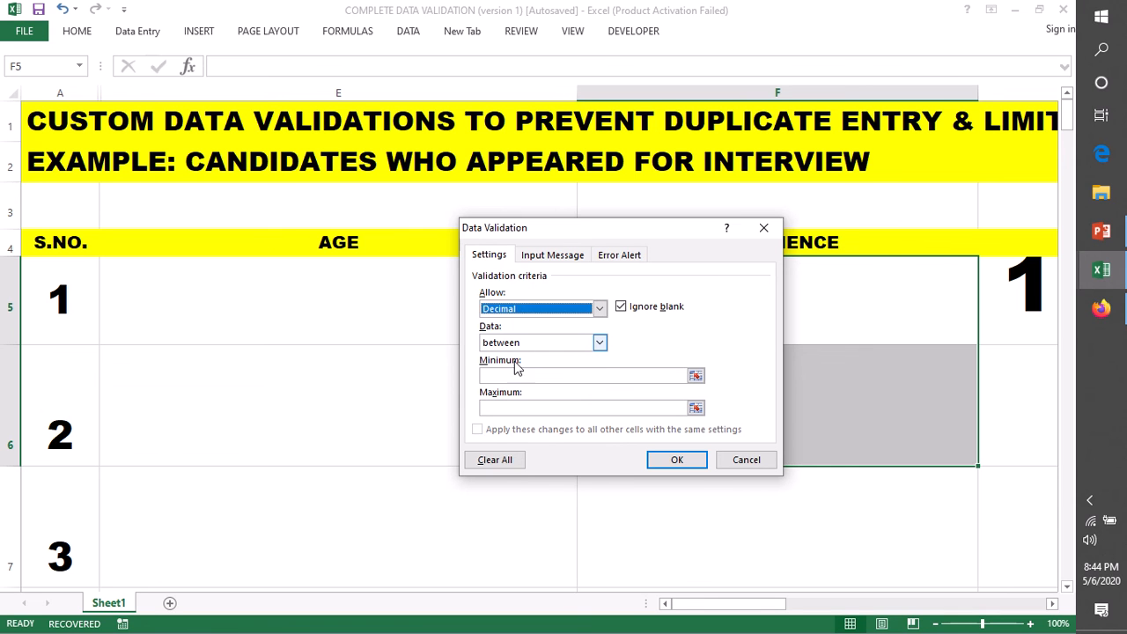
- Set the experience rule's minimum to 0.00 and maximum to 15.00, and apply it
{"action": "left_click", "coordinate": [486, 375]}
{"action": "type", "text": "0"}
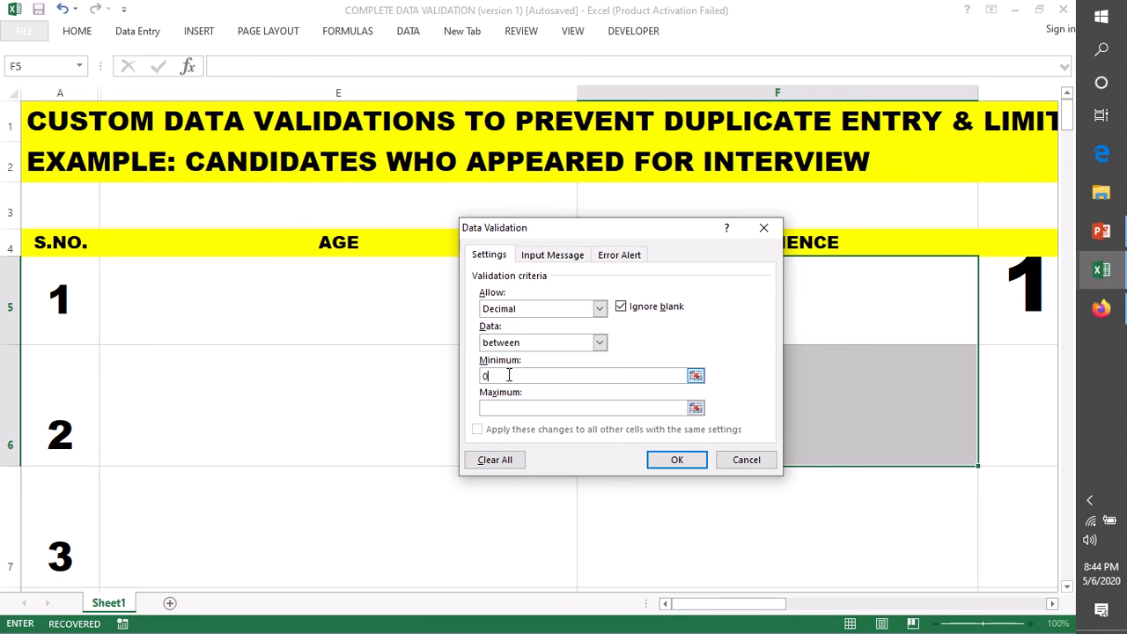
{"action": "type", "text": ".00"}
{"action": "left_click", "coordinate": [498, 408]}
{"action": "type", "text": "15.00"}
{"action": "left_click", "coordinate": [679, 460]}
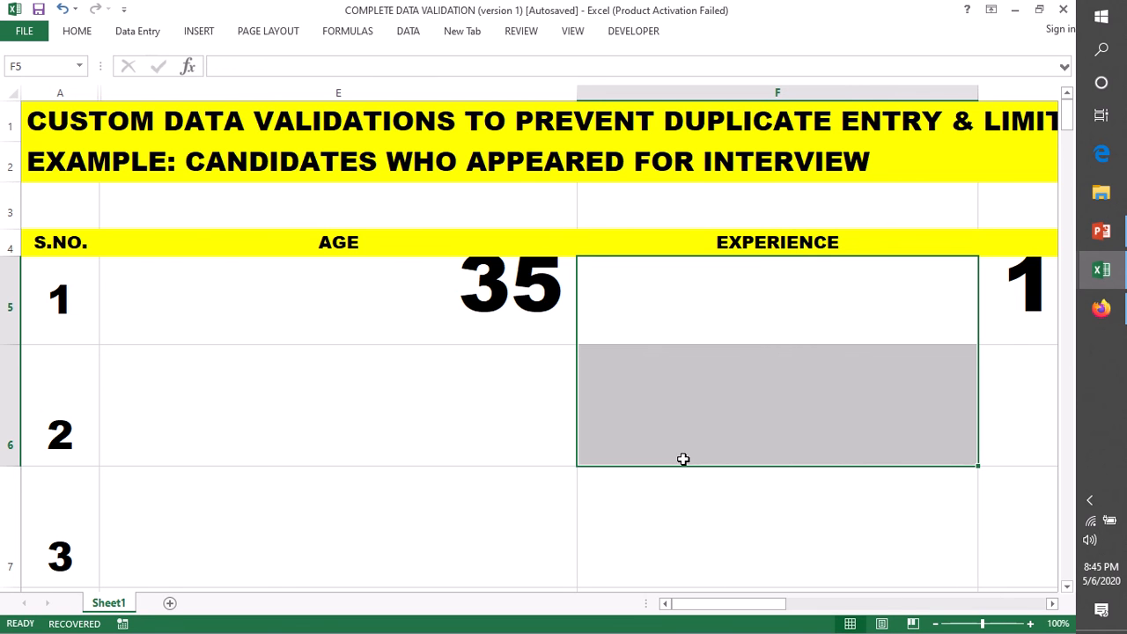
- Test the experience validation with a decimal by entering 0.6 in cell F5
{"action": "left_click", "coordinate": [771, 303]}
{"action": "double_click", "coordinate": [740, 301]}
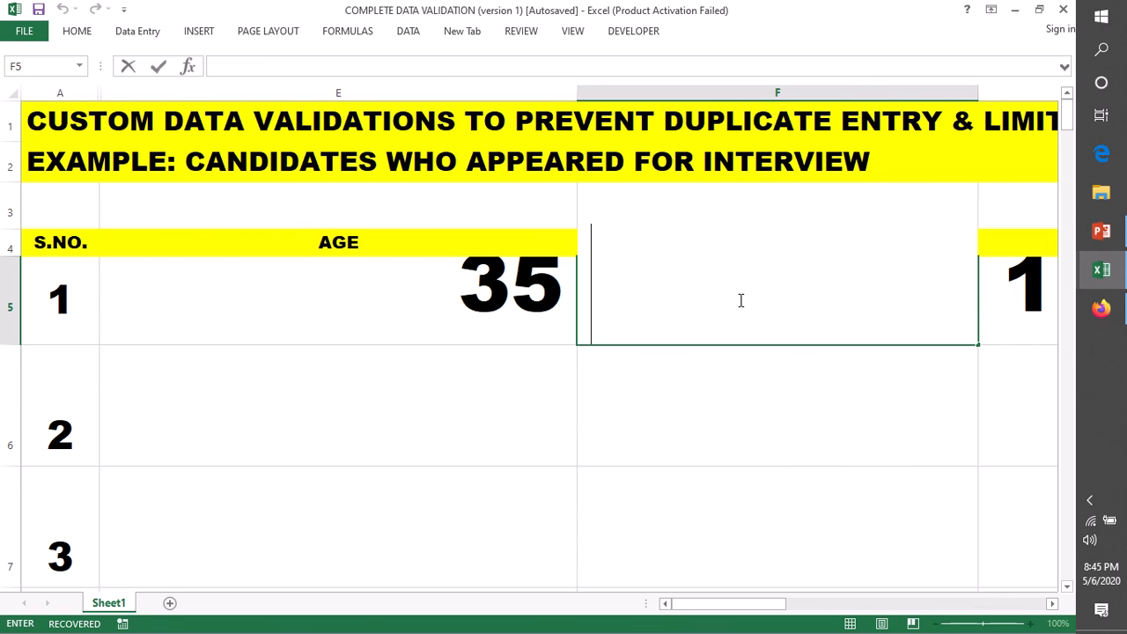
{"action": "type", "text": "0.6"}
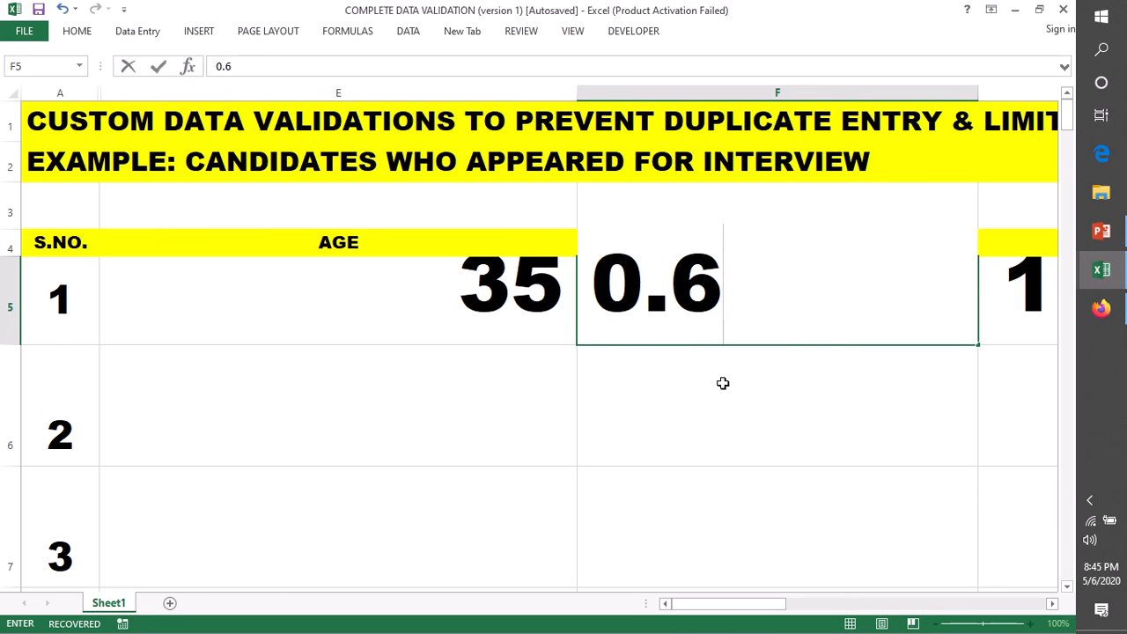
{"action": "key", "text": "Return"}
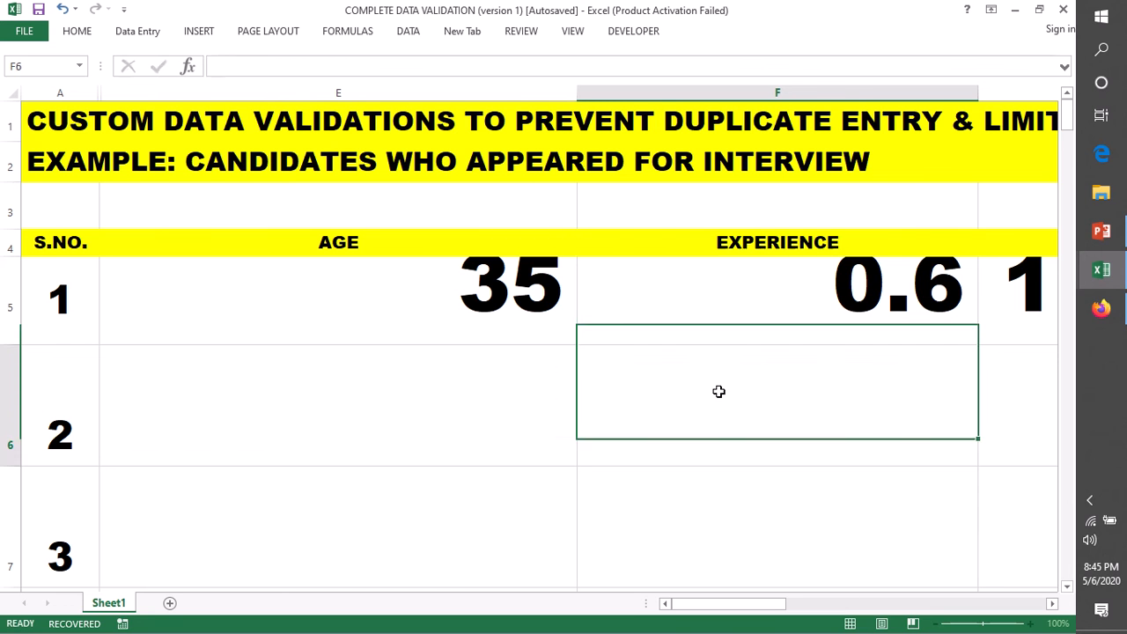
- Test the experience validation's upper limit by trying to enter 15.6 in cell F5
{"action": "double_click", "coordinate": [822, 299]}
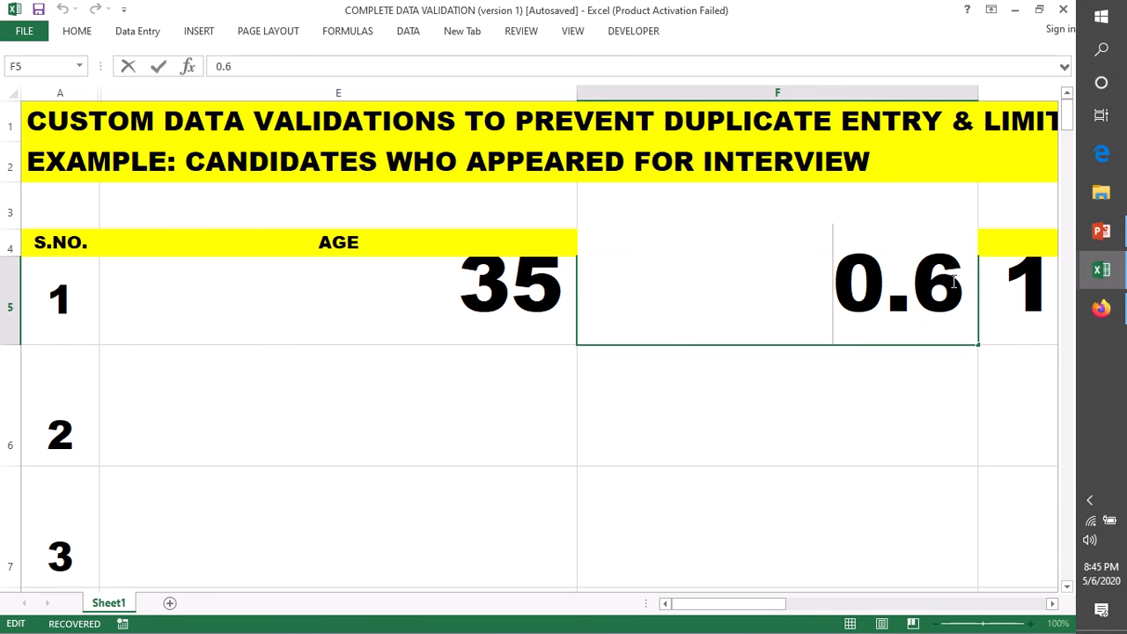
{"action": "left_click_drag", "start_coordinate": [964, 283], "coordinate": [885, 282]}
{"action": "left_click", "coordinate": [884, 282]}
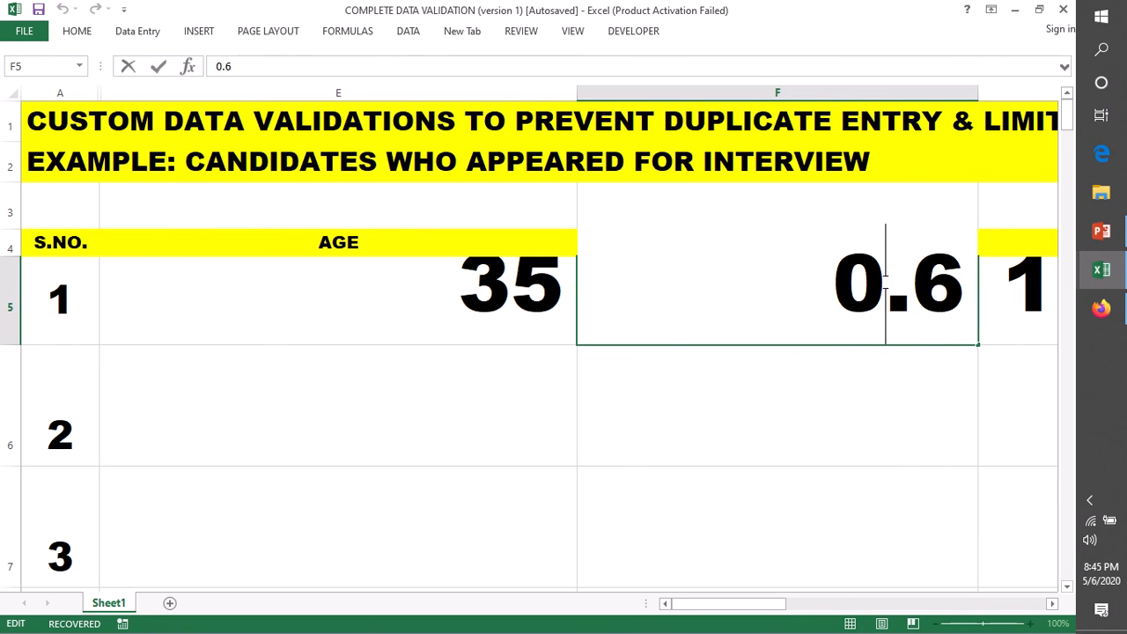
{"action": "key", "text": "BackSpace"}
{"action": "type", "text": "15"}
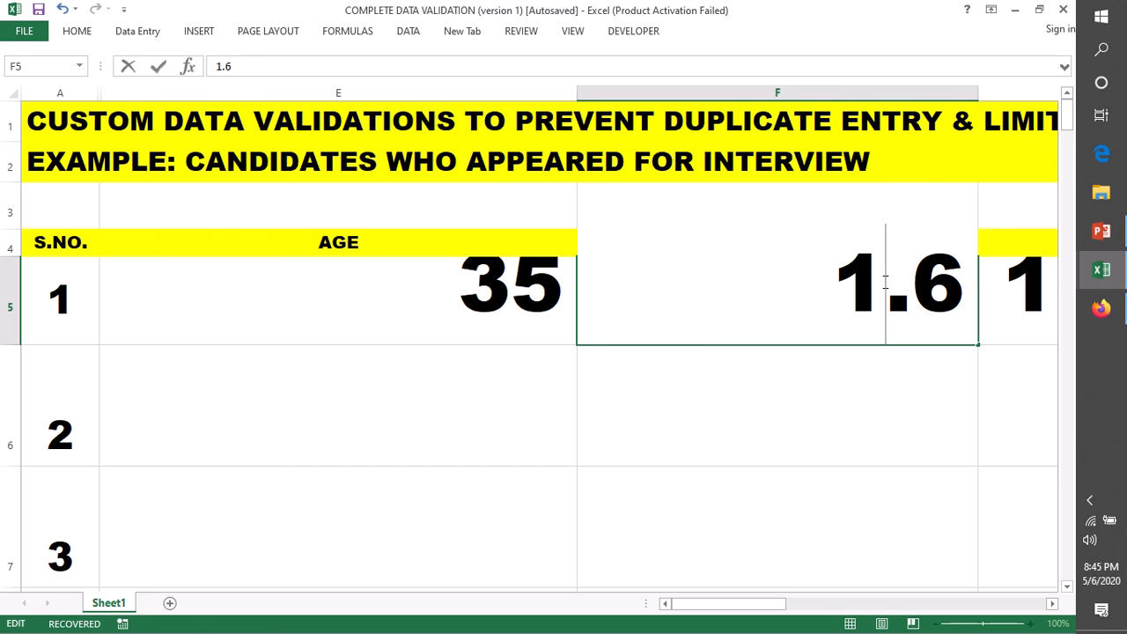
{"action": "key", "text": "Return"}
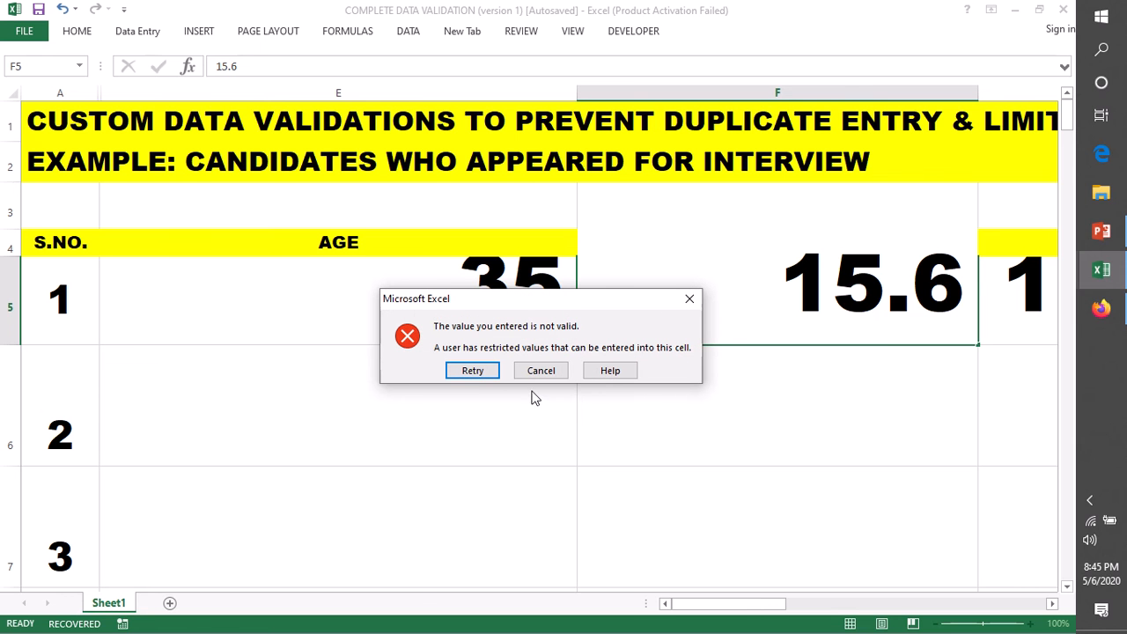
{"action": "left_click", "coordinate": [472, 369]}
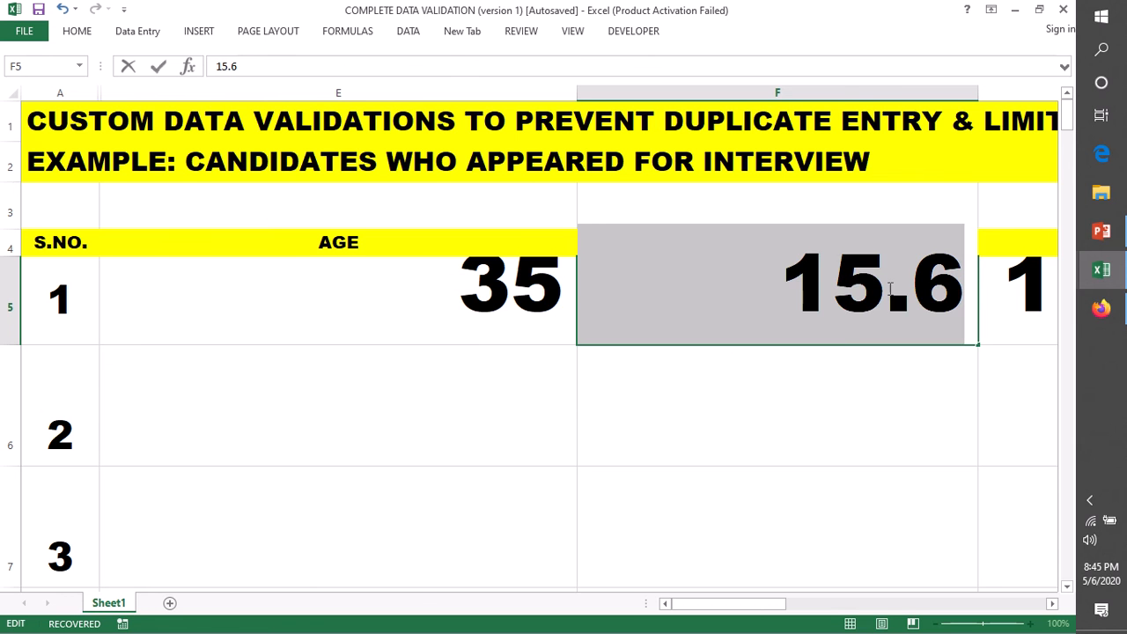
- Enter 10.6 as the experience in cell F5
{"action": "left_click", "coordinate": [891, 312]}
{"action": "key", "text": "BackSpace"}
{"action": "type", "text": "0"}
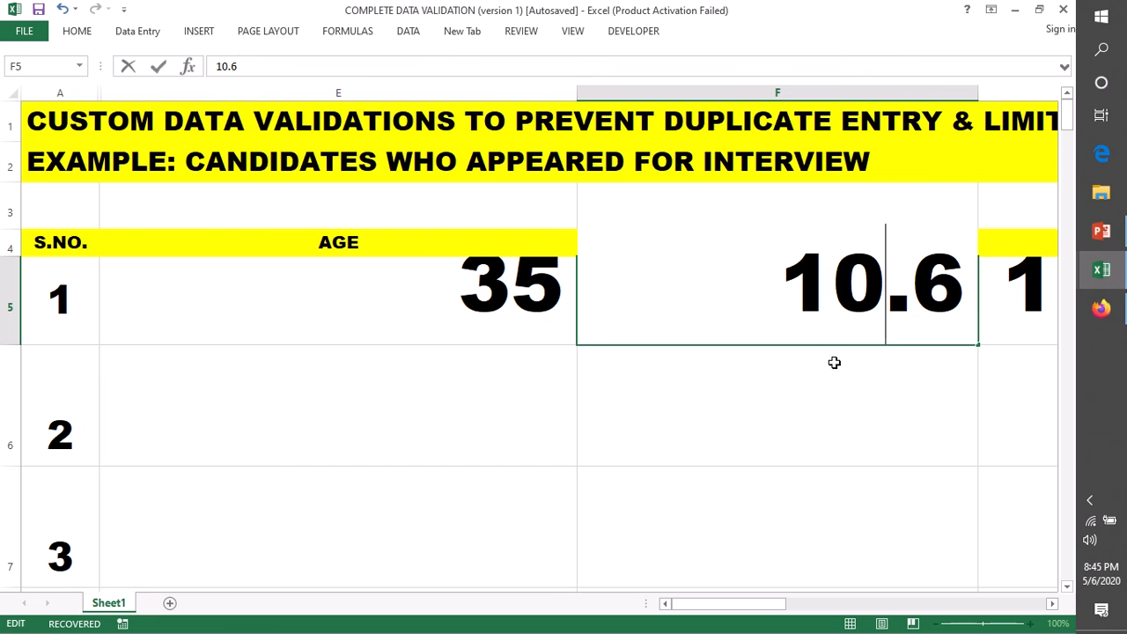
{"action": "key", "text": "Return"}
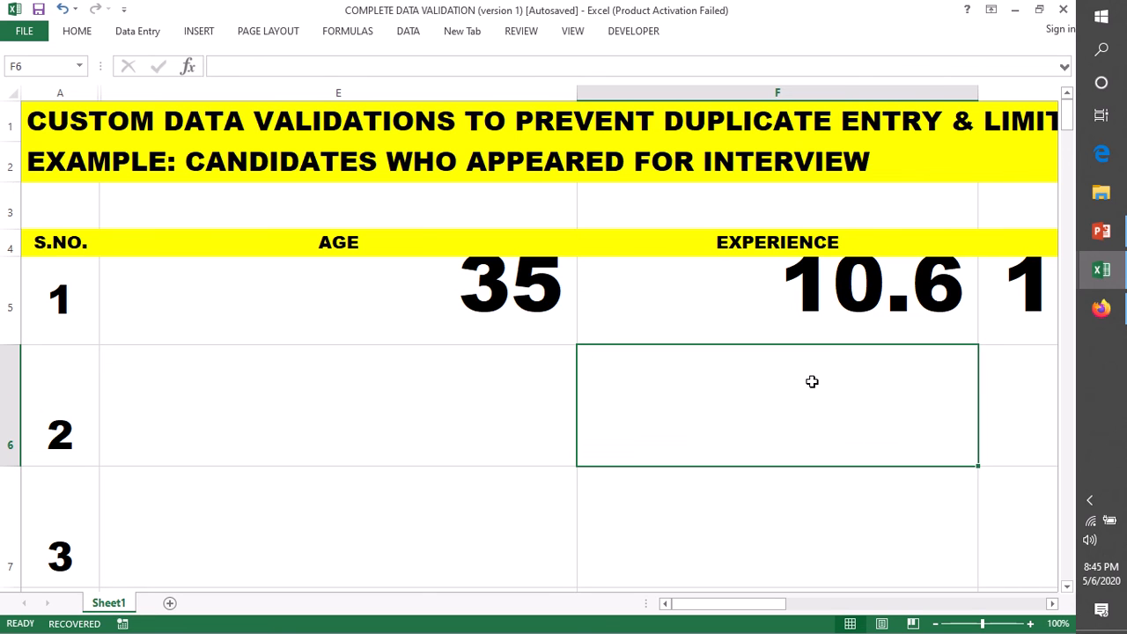
{"action": "left_click", "coordinate": [849, 303]}
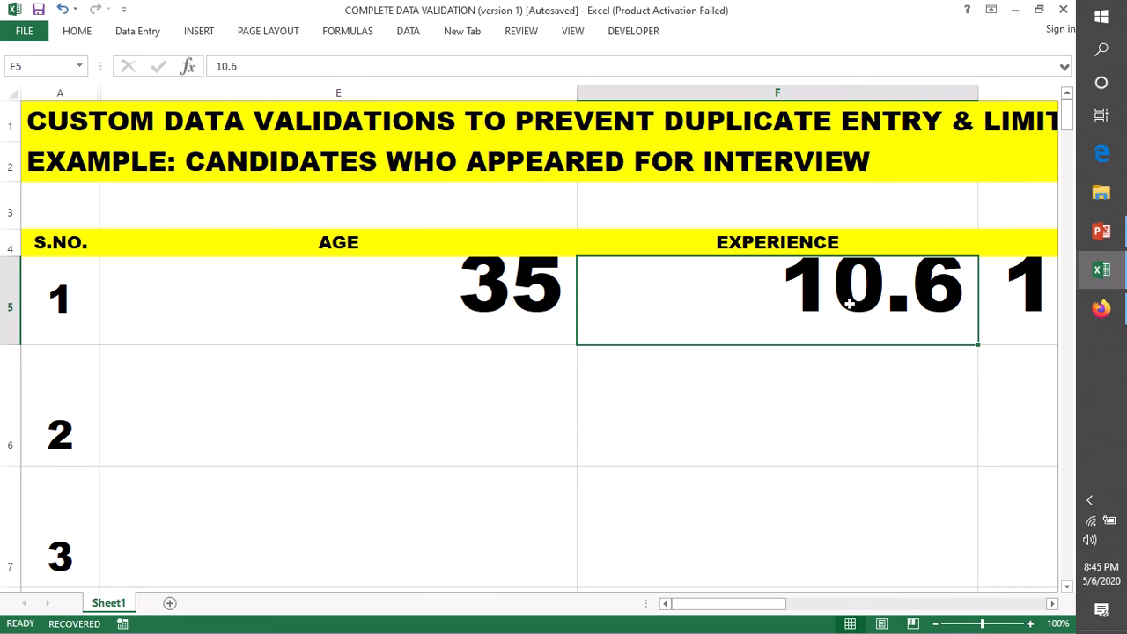
{"action": "left_click", "coordinate": [812, 398]}
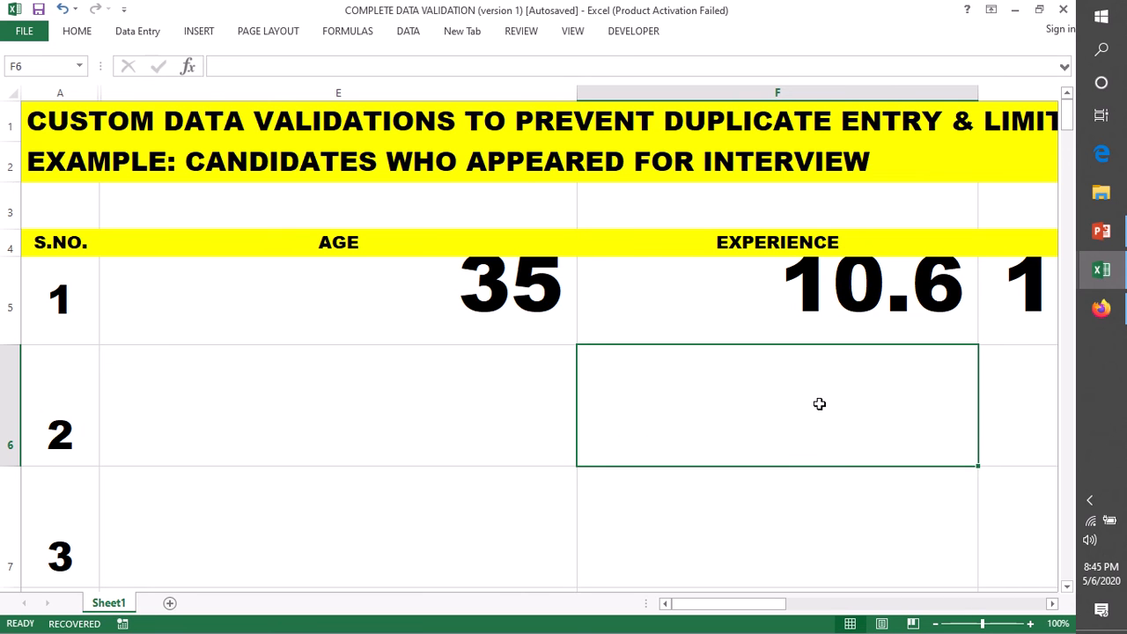
{"action": "key", "text": "BackSpace"}
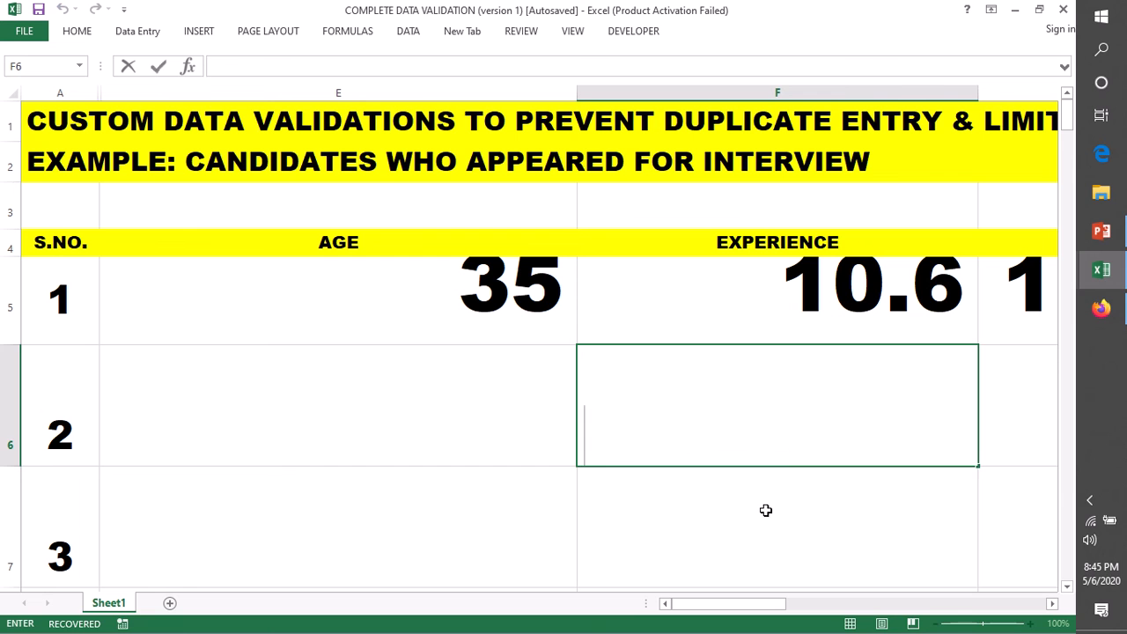
{"action": "key", "text": "Return"}
{"action": "left_click", "coordinate": [802, 318]}
{"action": "left_click_drag", "start_coordinate": [802, 318], "coordinate": [804, 405]}
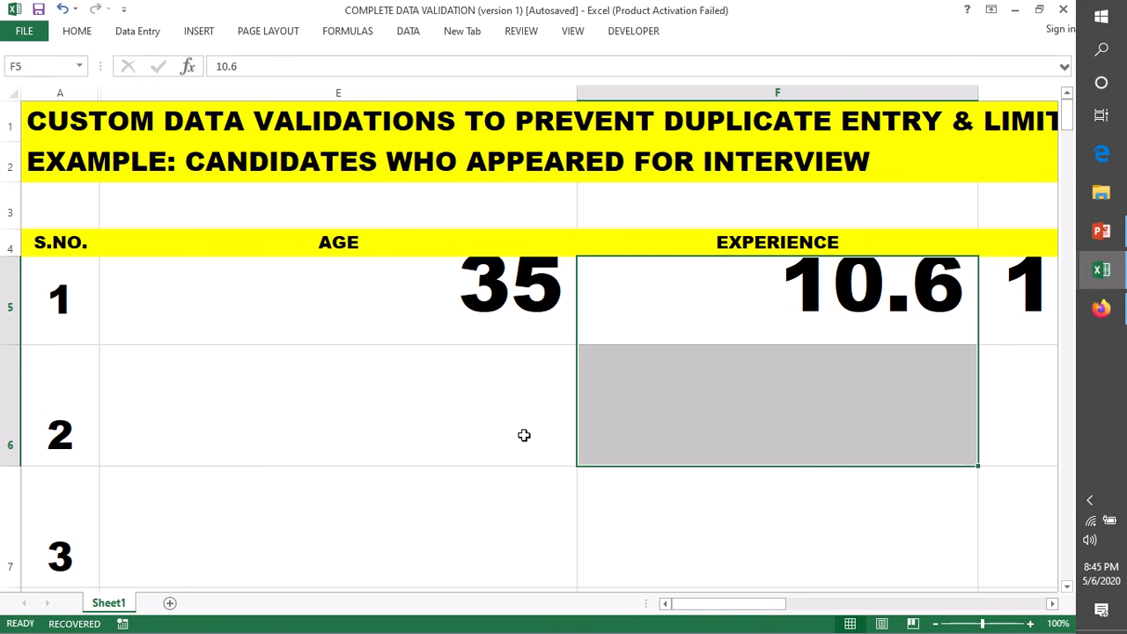
- Copy the experience validation from cell F6 down the Experience column through row 52 with the fill handle
{"action": "left_click", "coordinate": [753, 390]}
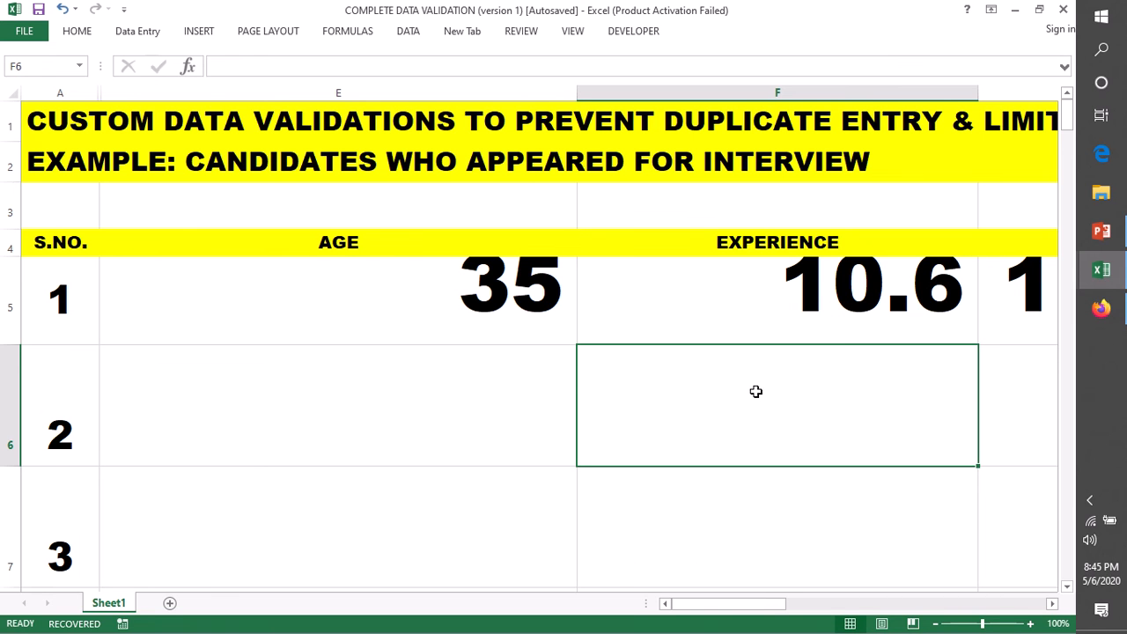
{"action": "scroll", "coordinate": [884, 365], "scroll_direction": "down", "scroll_amount": 1}
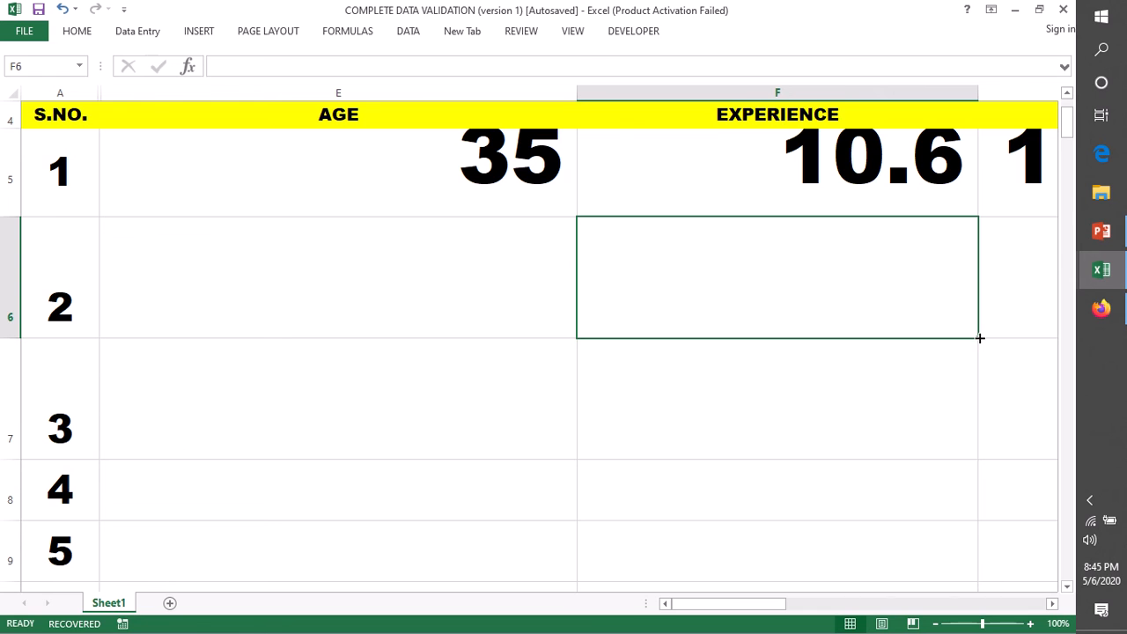
{"action": "left_click_drag", "start_coordinate": [980, 338], "coordinate": [888, 526]}
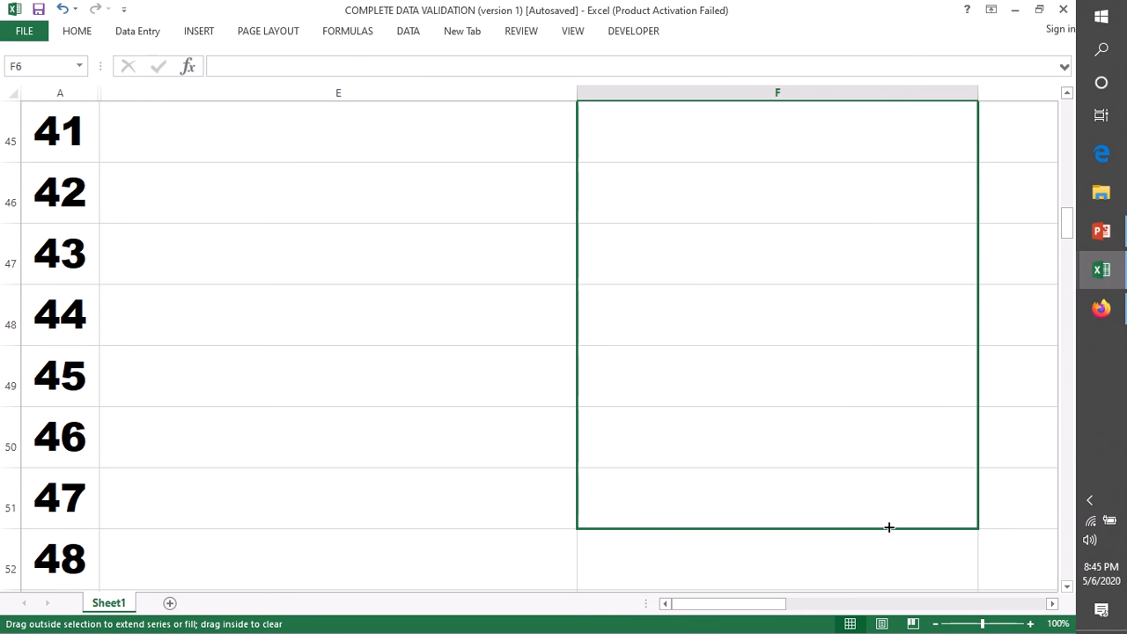
{"action": "left_click_drag", "start_coordinate": [882, 567], "coordinate": [880, 570]}
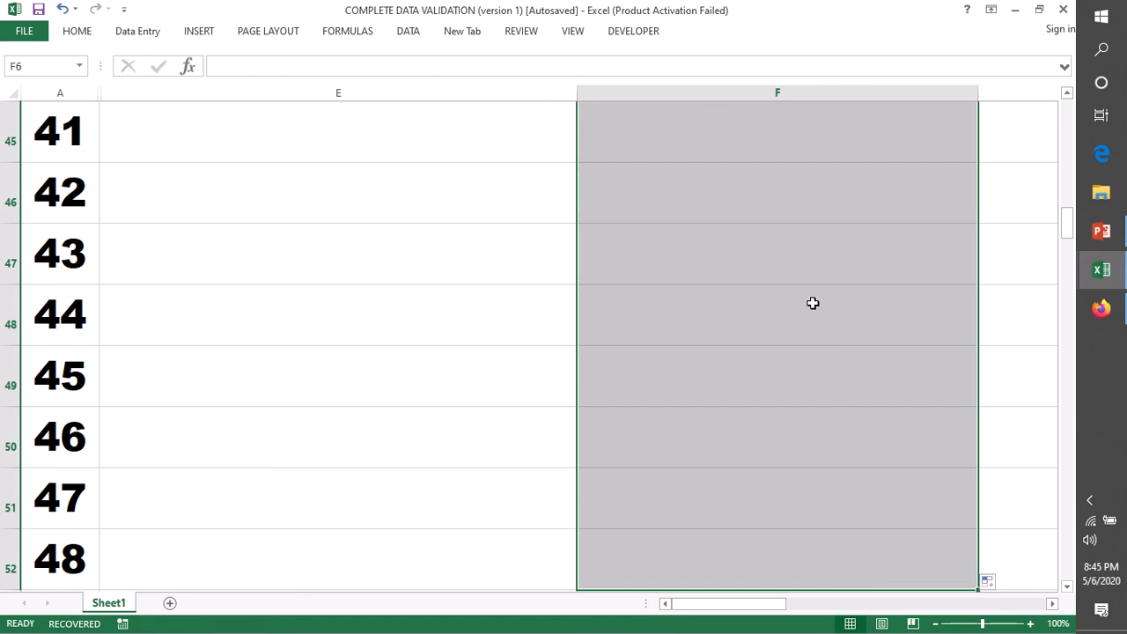
- Test the copied experience validation with a small decimal by entering 0.1 in cell F47
{"action": "left_click", "coordinate": [789, 255]}
{"action": "double_click", "coordinate": [790, 254]}
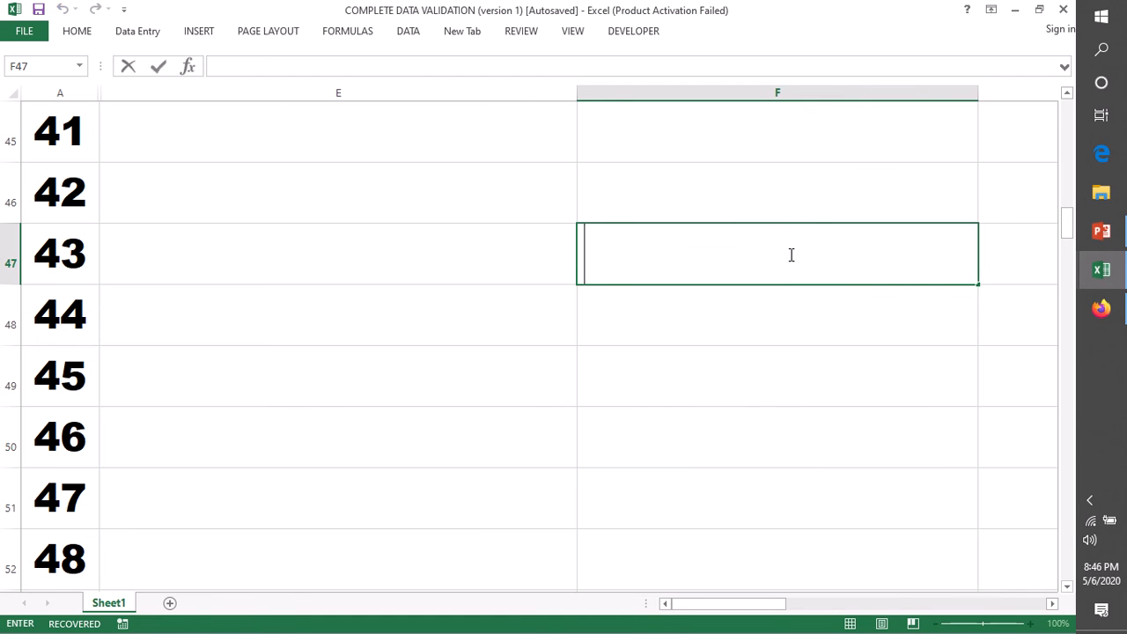
{"action": "type", "text": "0."}
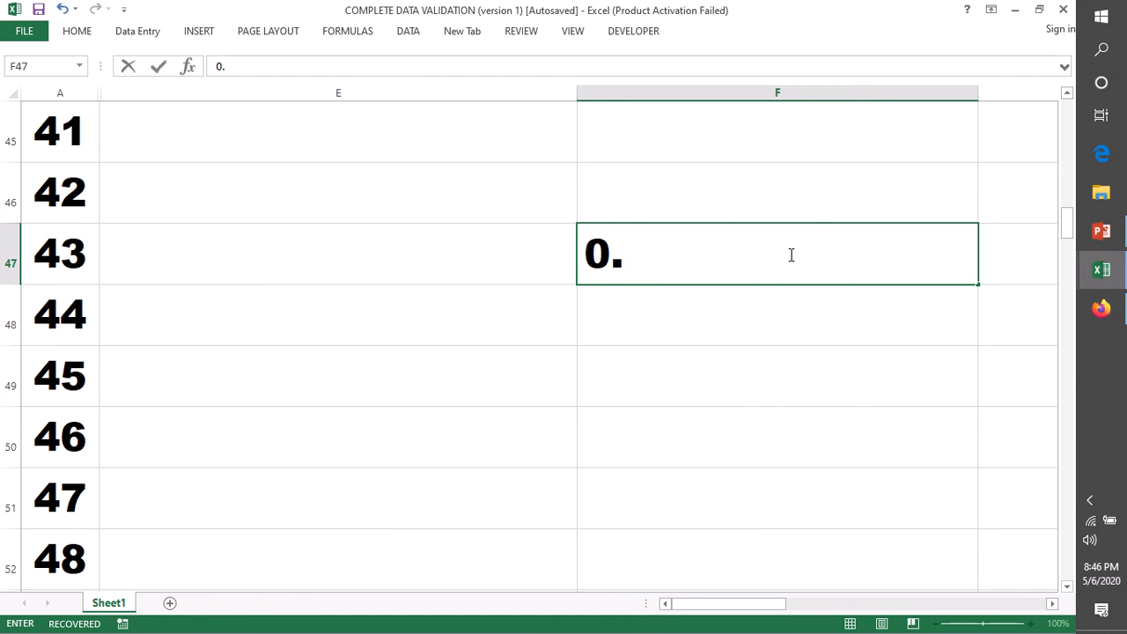
{"action": "type", "text": "1"}
{"action": "key", "text": "Return"}
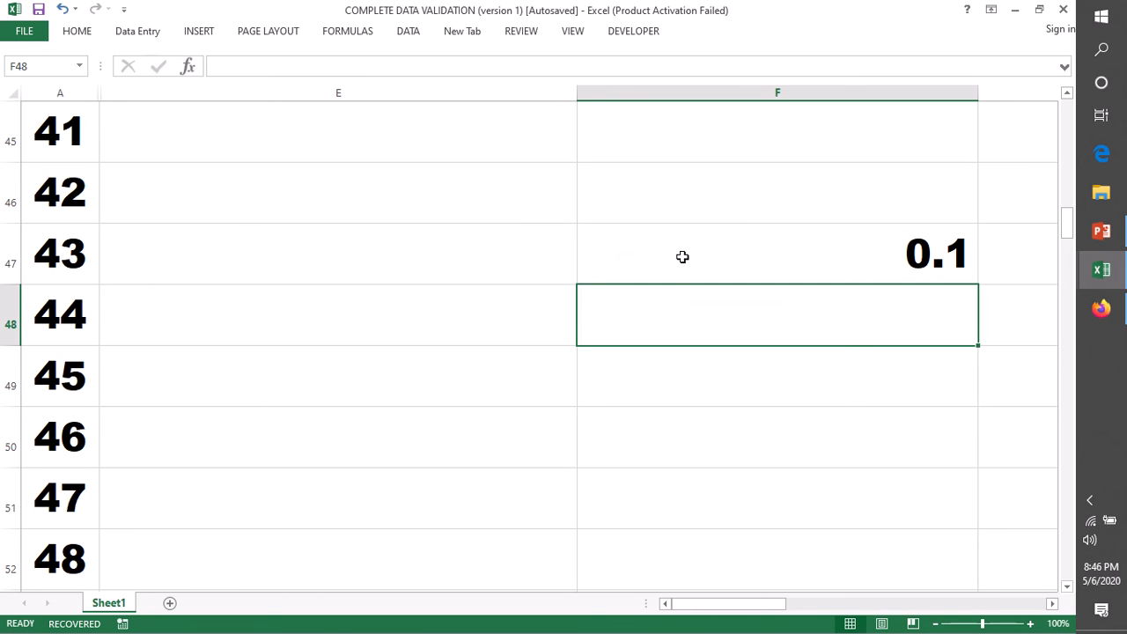
- Test the copied validation's upper limit by trying to enter 20 in cell F48, and dismiss the alert
{"action": "double_click", "coordinate": [683, 315]}
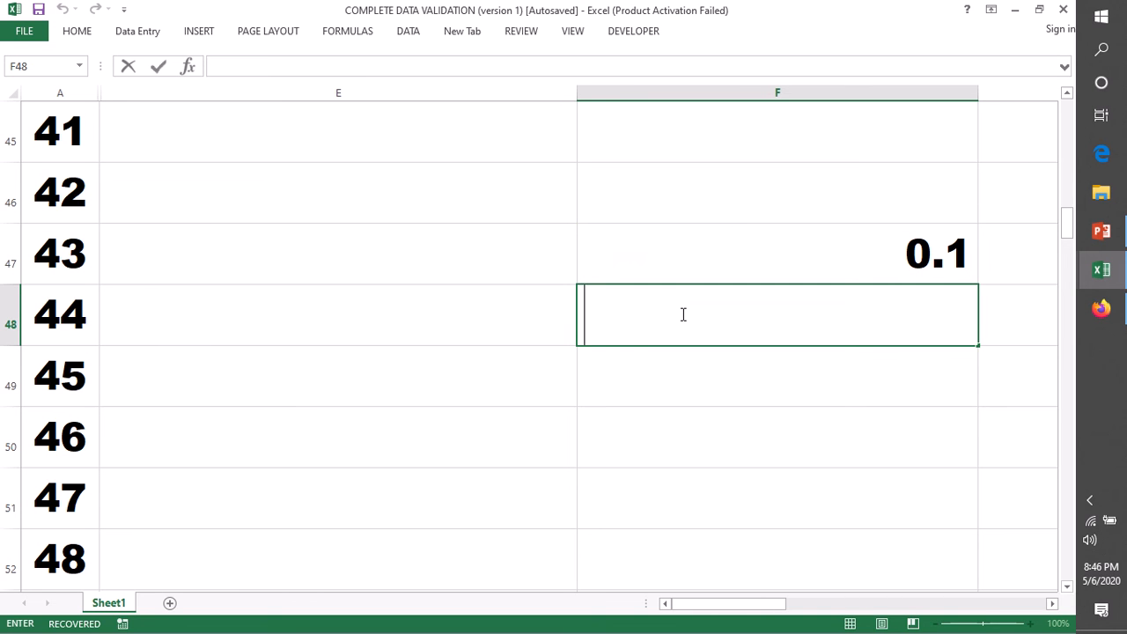
{"action": "type", "text": "20"}
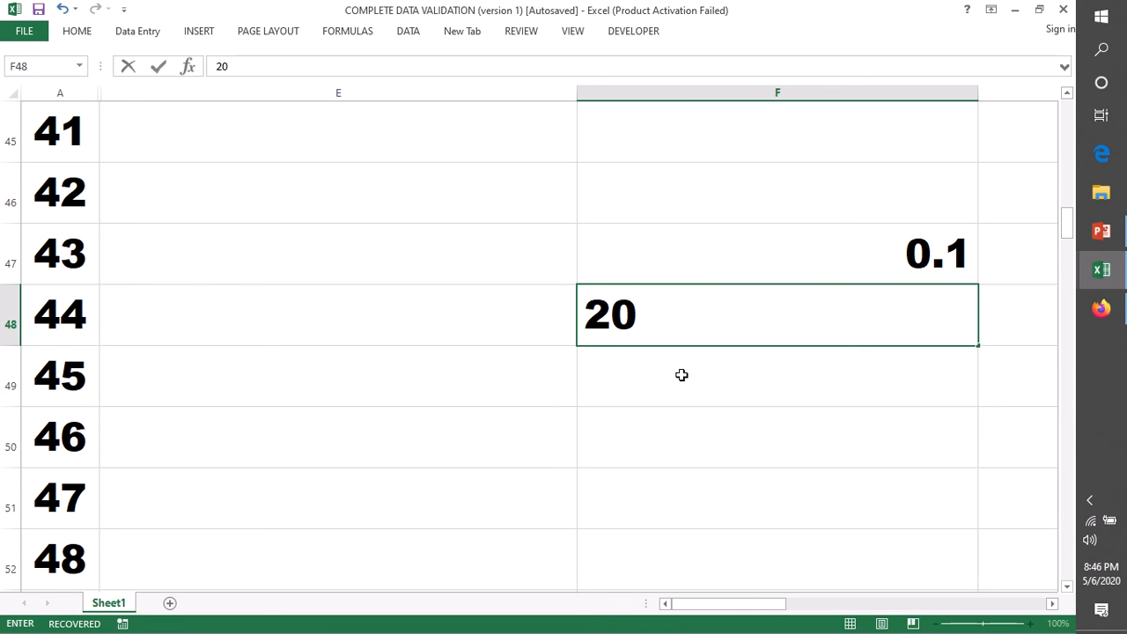
{"action": "key", "text": "Return"}
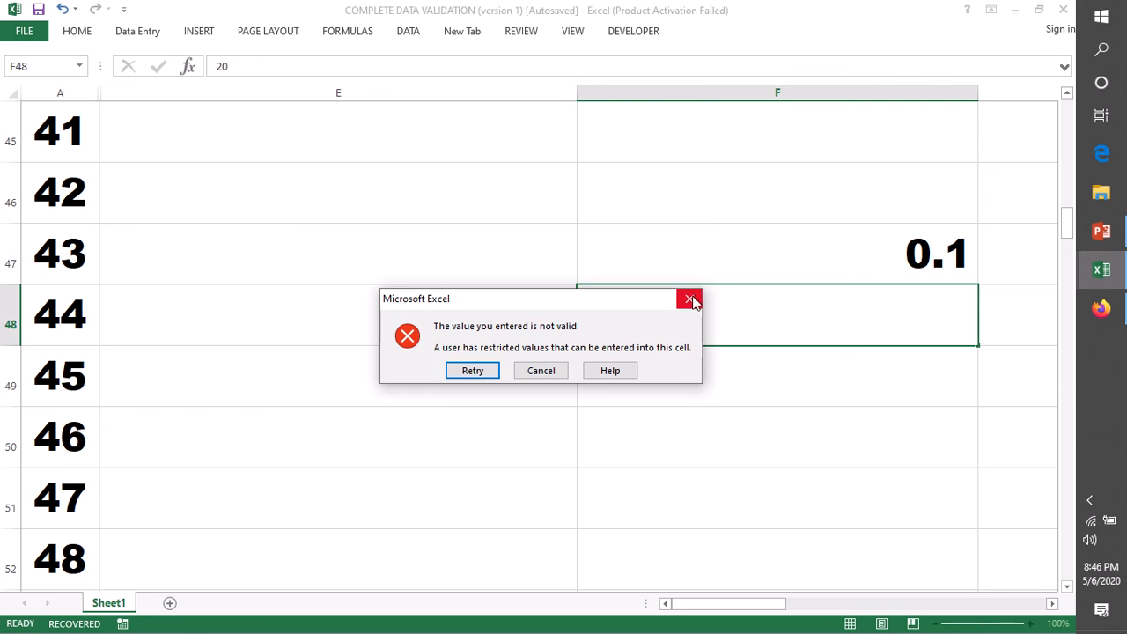
{"action": "left_click", "coordinate": [692, 300]}
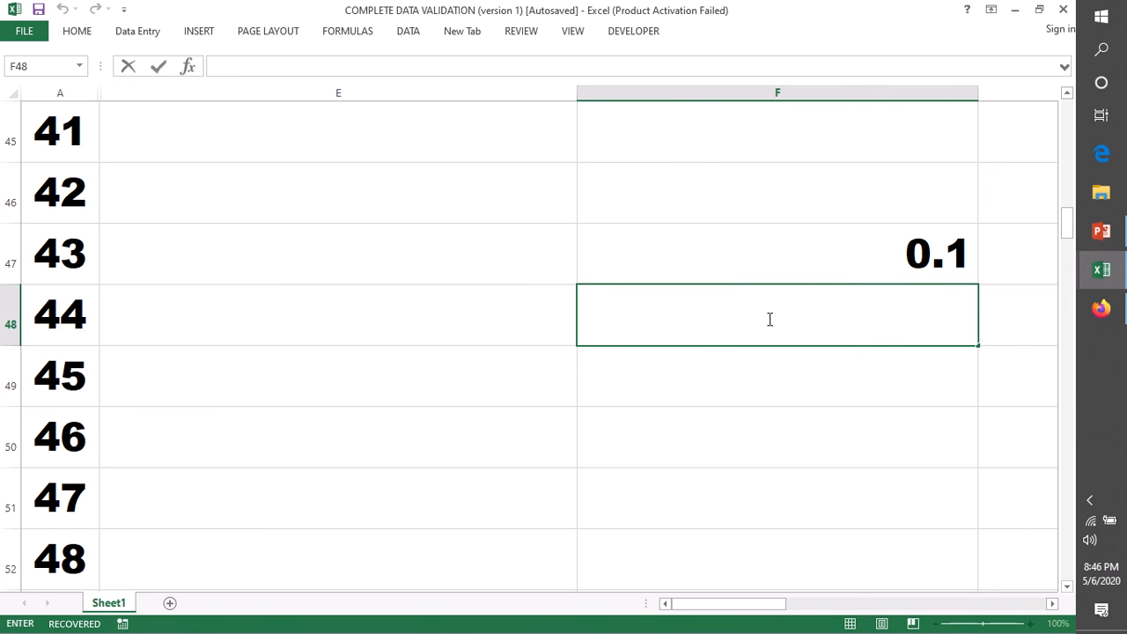
- Try to enter 15.01 in cell F48 to test a decimal just above the limit, and dismiss the alert
{"action": "type", "text": "15"}
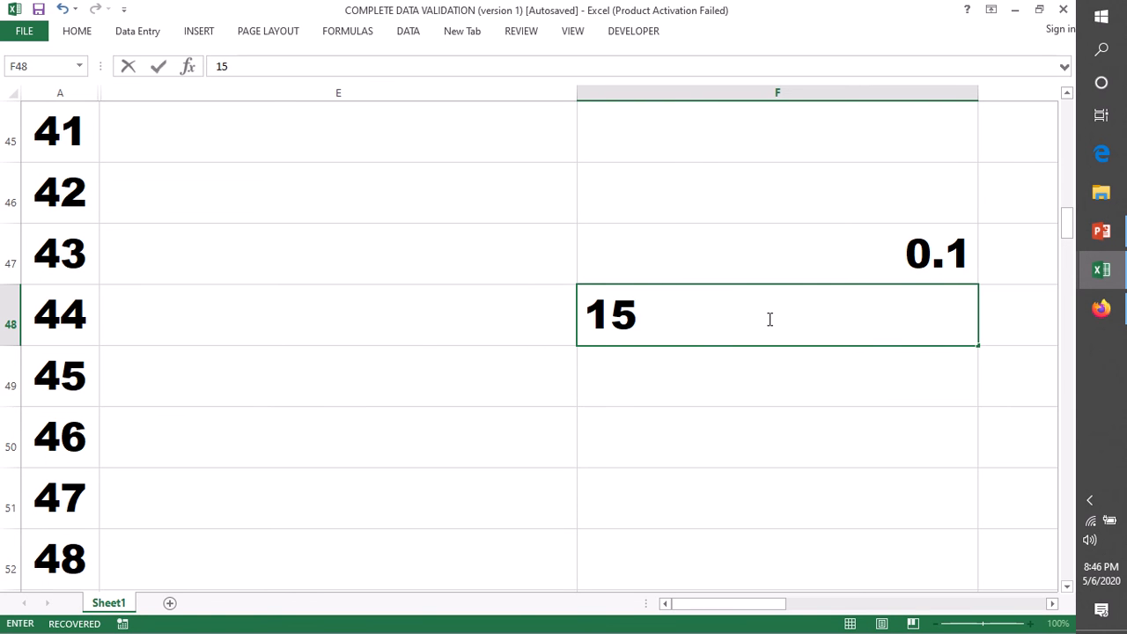
{"action": "type", "text": ".0"}
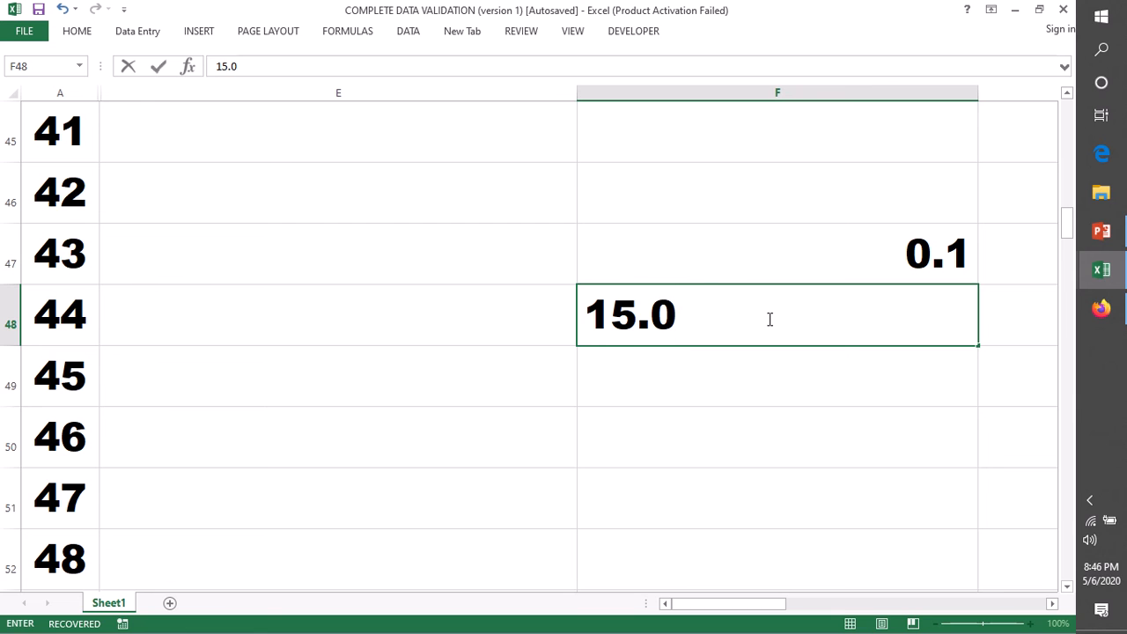
{"action": "type", "text": "1"}
{"action": "key", "text": "Return"}
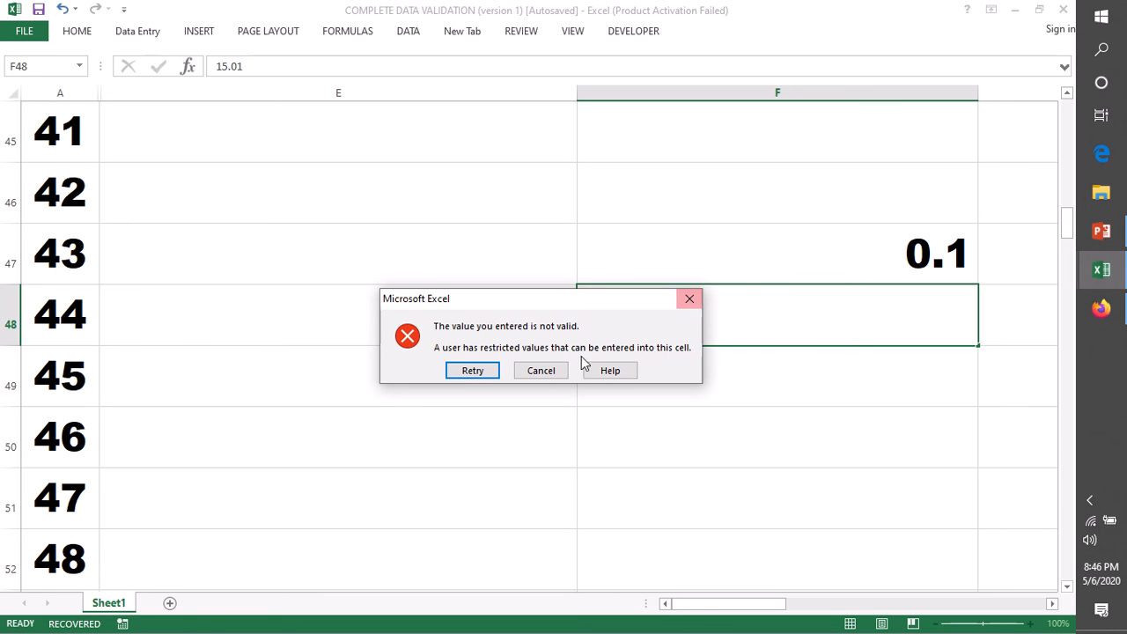
{"action": "left_click", "coordinate": [687, 301]}
- Label the Age column's validation type by entering "WHOLE NUMBER IN VALIDATION" in cell E3
{"action": "scroll", "coordinate": [709, 348], "scroll_direction": "up", "scroll_amount": 4}
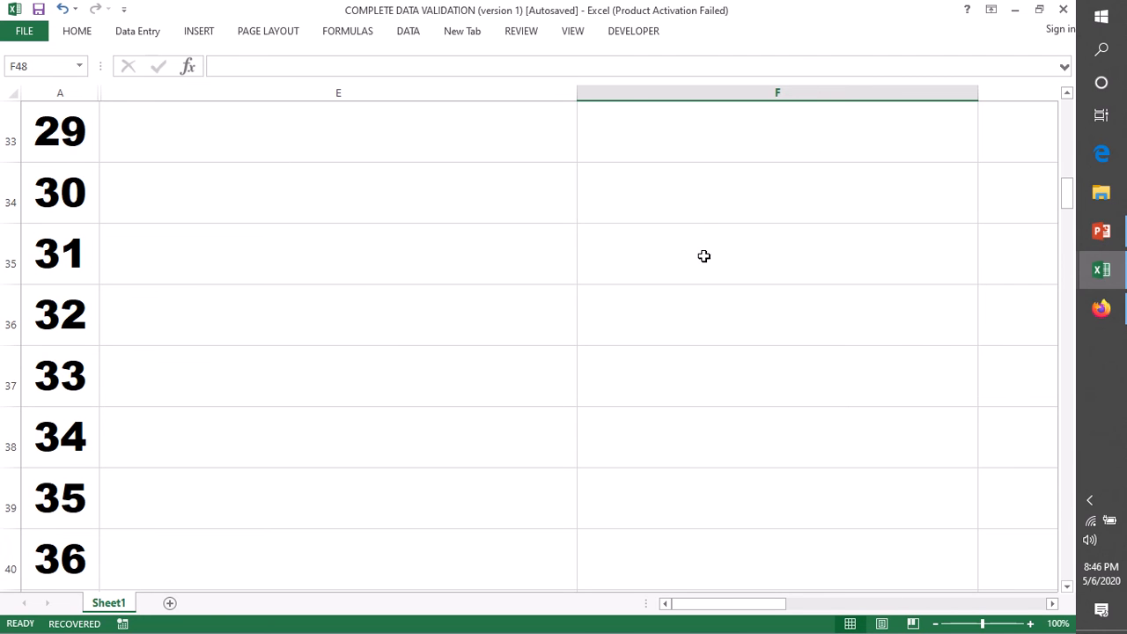
{"action": "scroll", "coordinate": [705, 257], "scroll_direction": "up", "scroll_amount": 11}
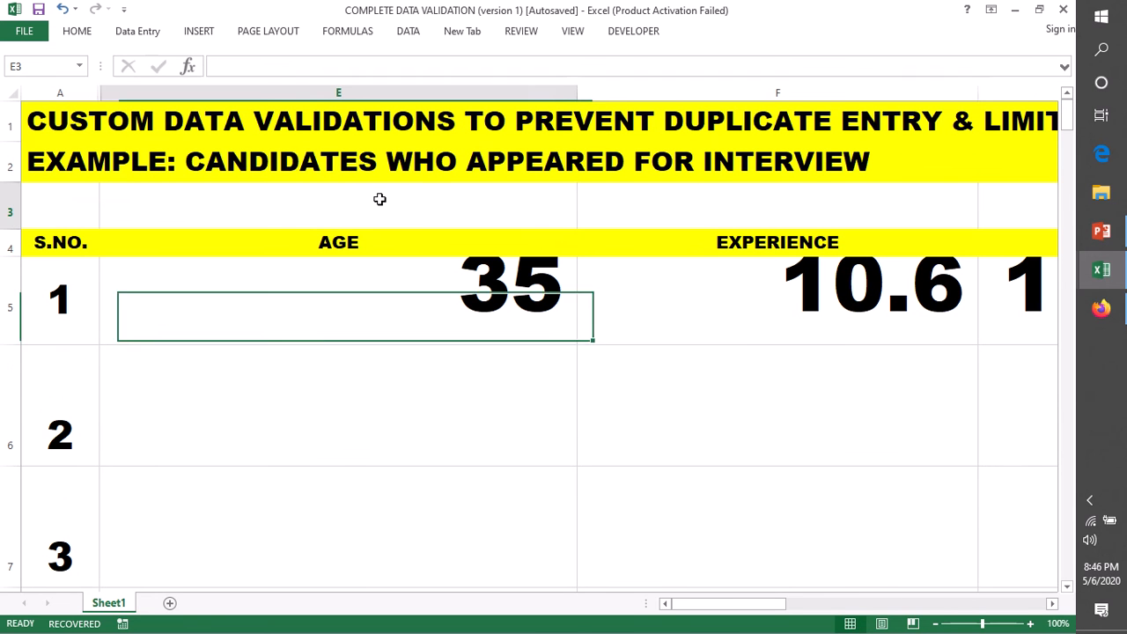
{"action": "double_click", "coordinate": [380, 200]}
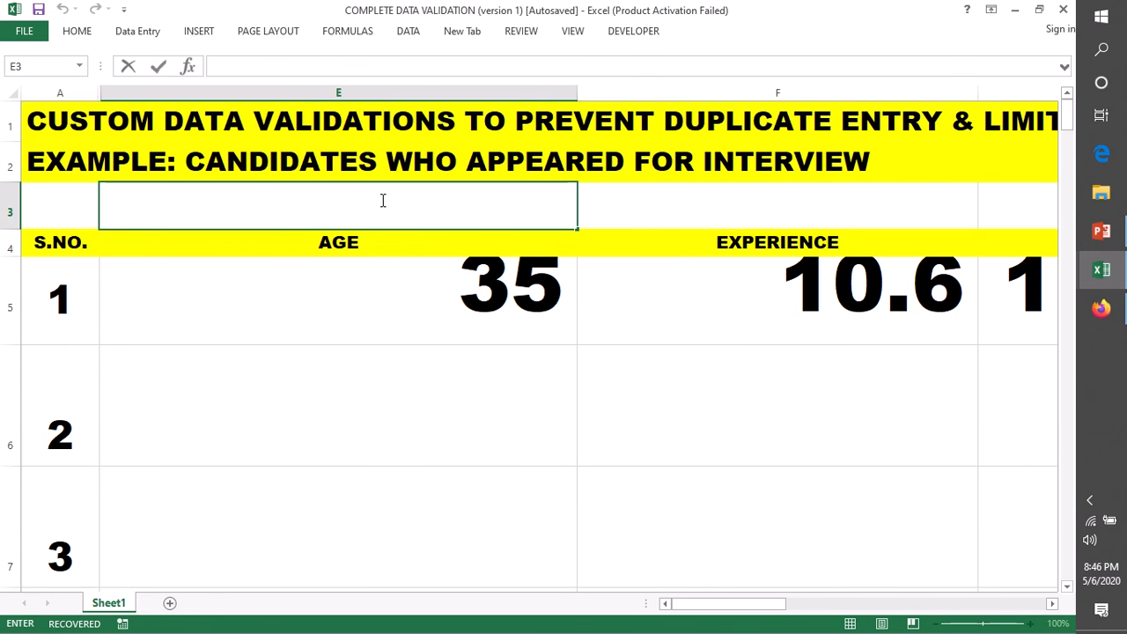
{"action": "type", "text": "WHOLE "}
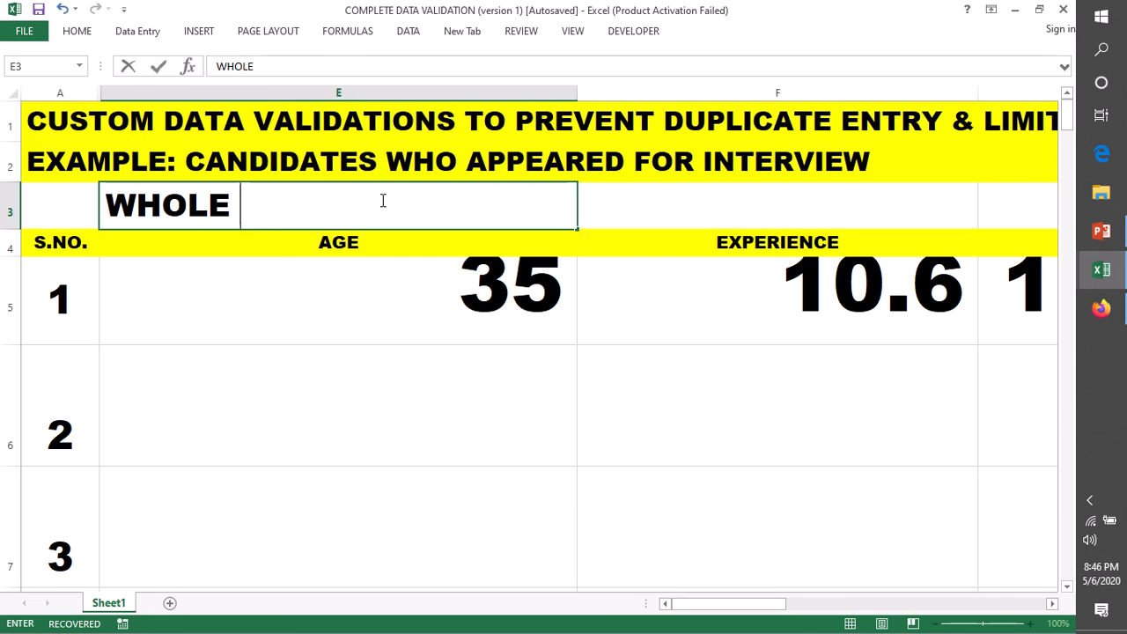
{"action": "type", "text": "NUMBE"}
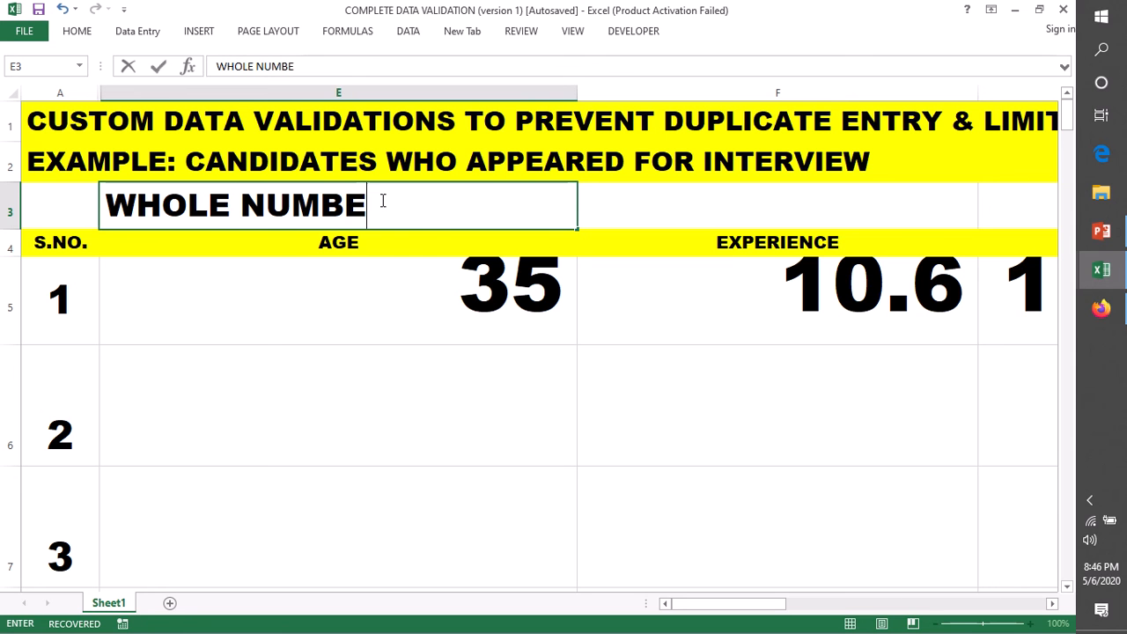
{"action": "type", "text": "R IN"}
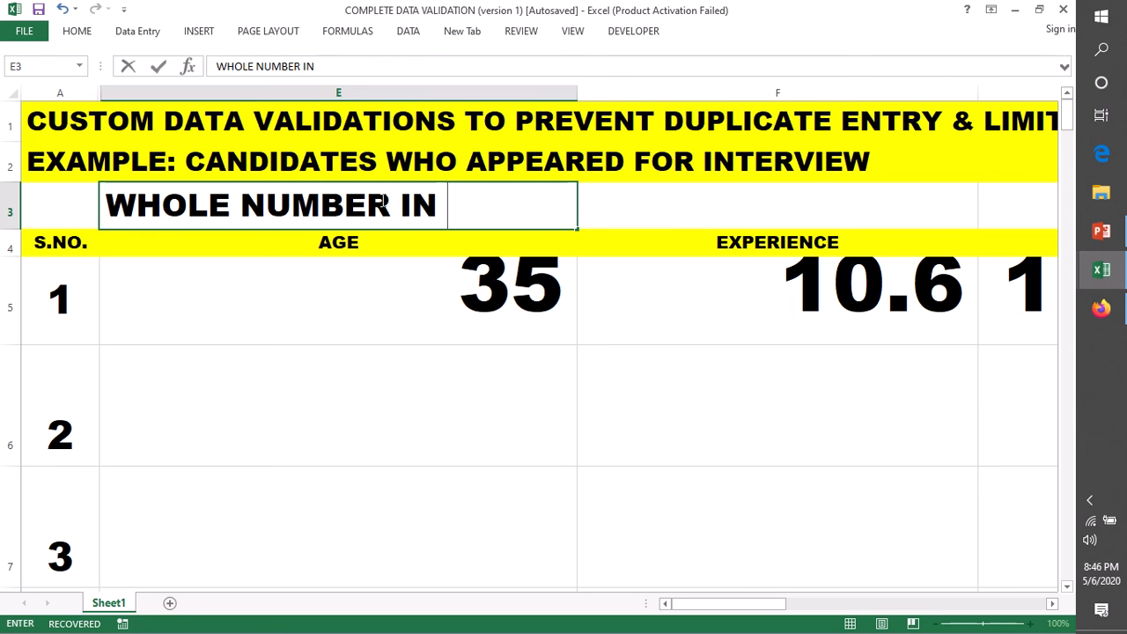
{"action": "type", "text": " DATA"}
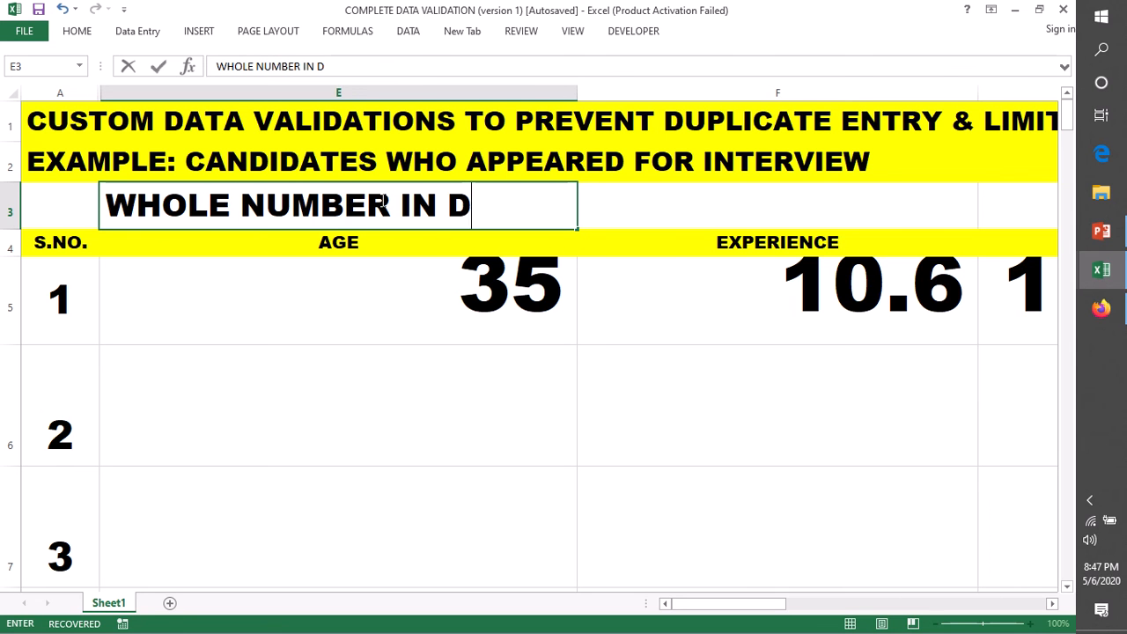
{"action": "key", "text": "BackSpace"}
{"action": "key", "text": "BackSpace"}
{"action": "key", "text": "BackSpace"}
{"action": "key", "text": "BackSpace"}
{"action": "type", "text": "VALIDATION"}
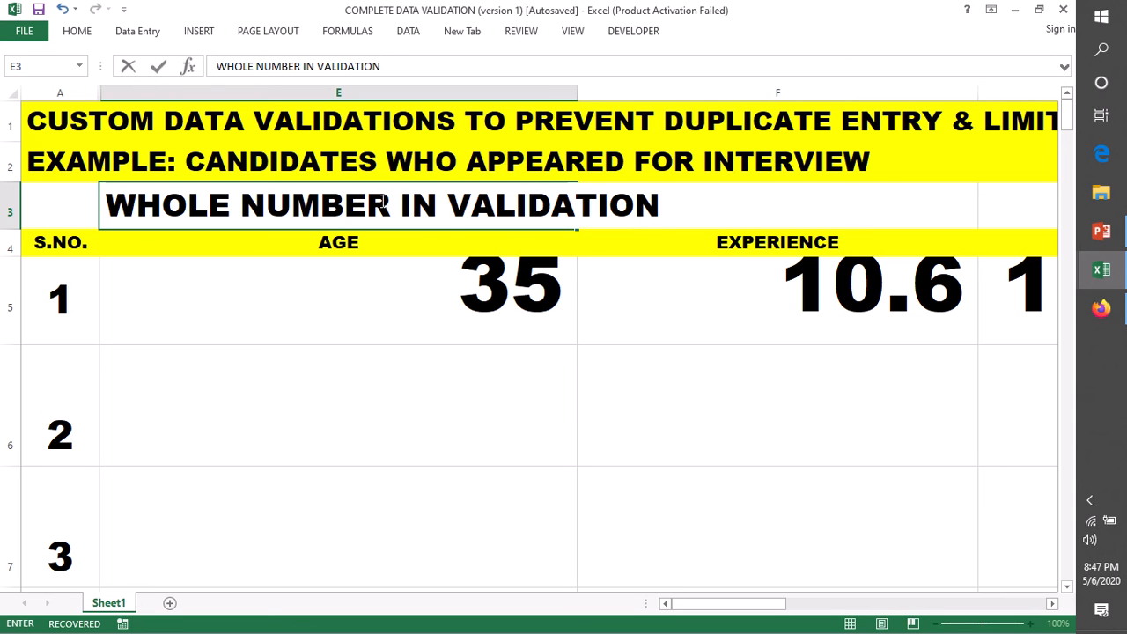
{"action": "left_click", "coordinate": [617, 292]}
- Label the Experience column's validation type by entering "DECIMAL" in cell F3
{"action": "left_click", "coordinate": [683, 206]}
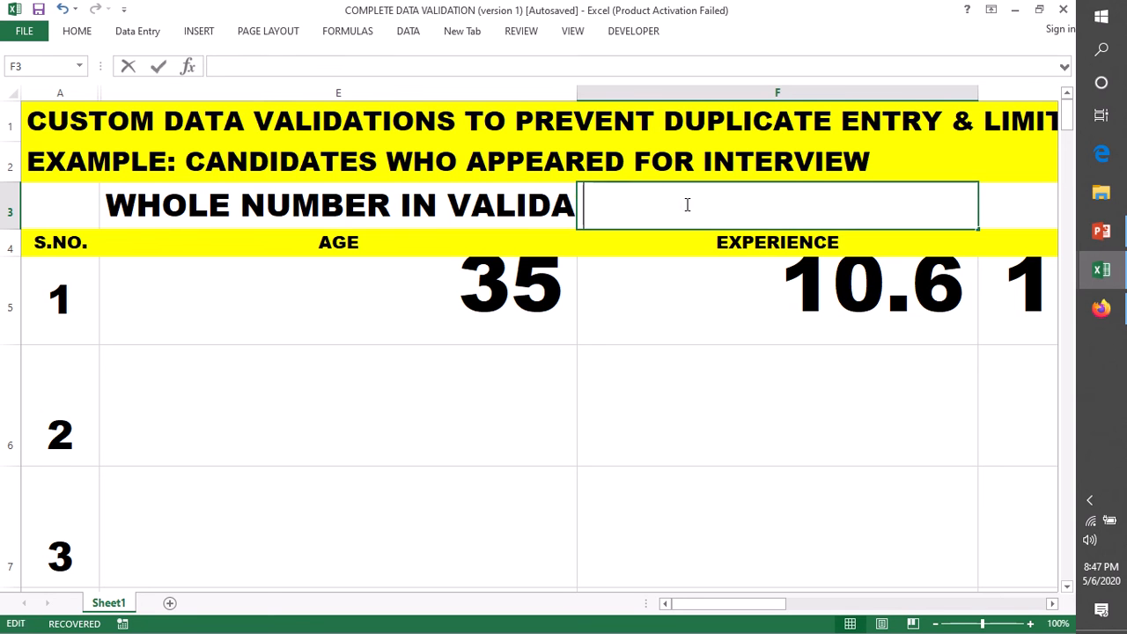
{"action": "type", "text": "DECIMAL"}
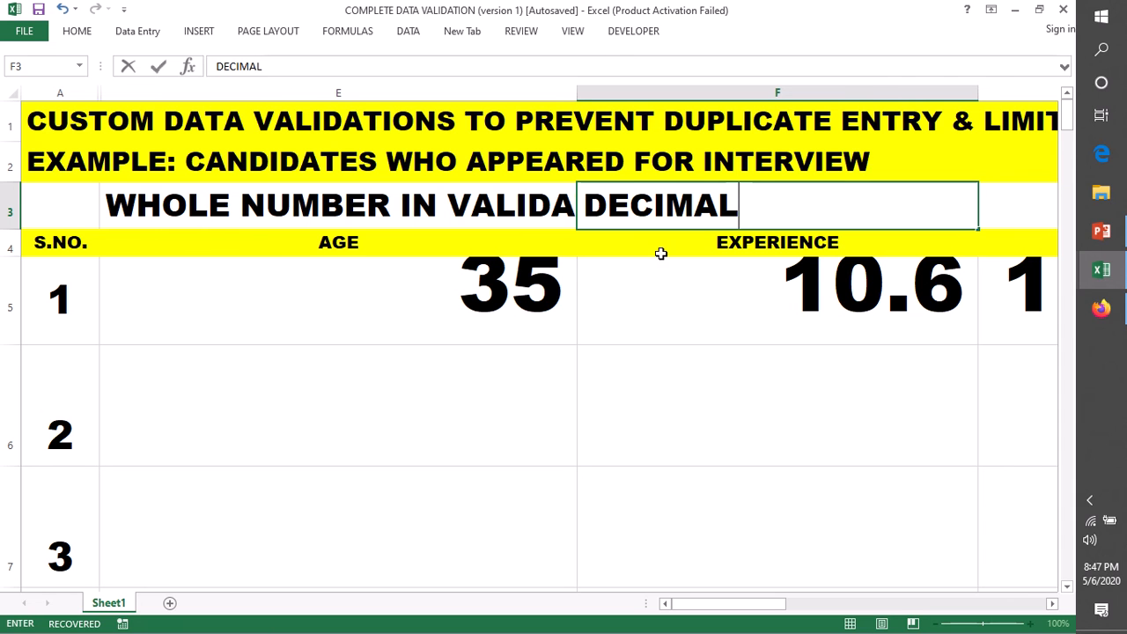
{"action": "left_click", "coordinate": [656, 378]}
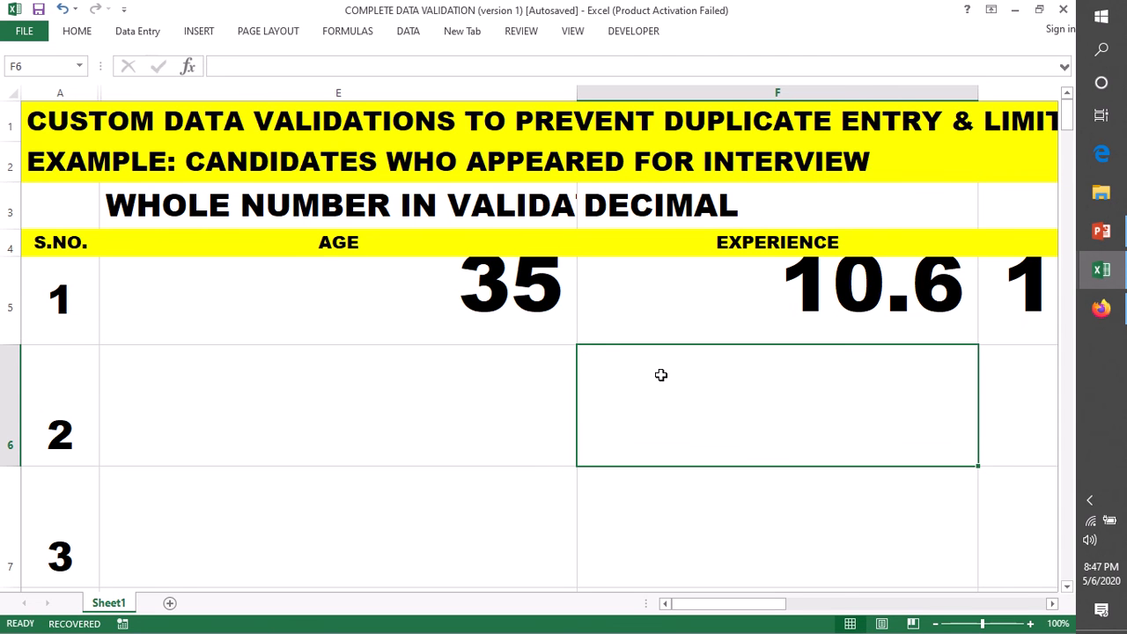